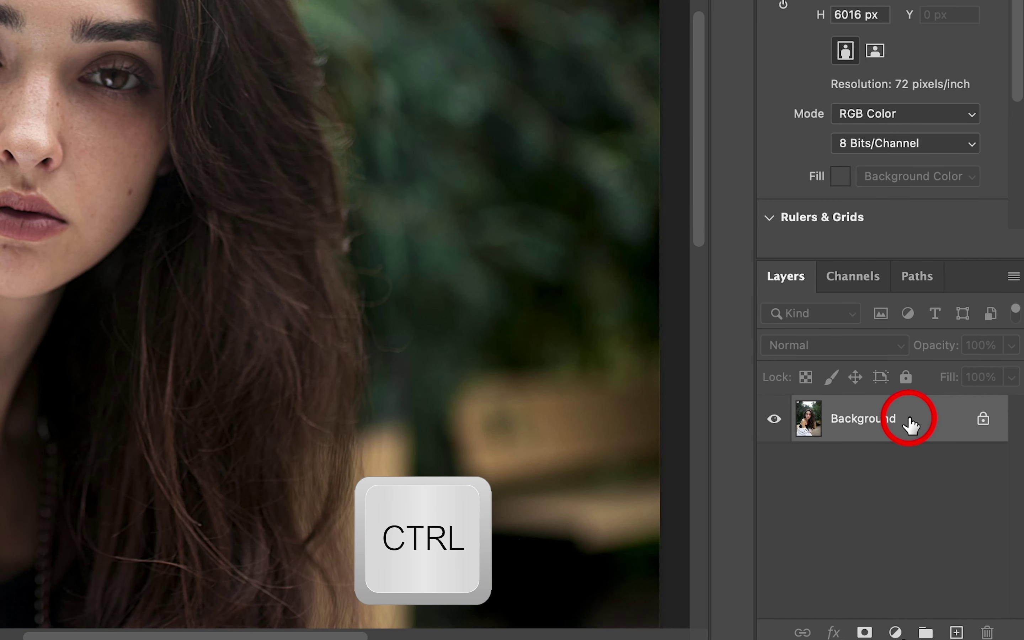
Duplicate the Background layer and name the copy LOW
{"action": "key", "text": "ctrl+j"}
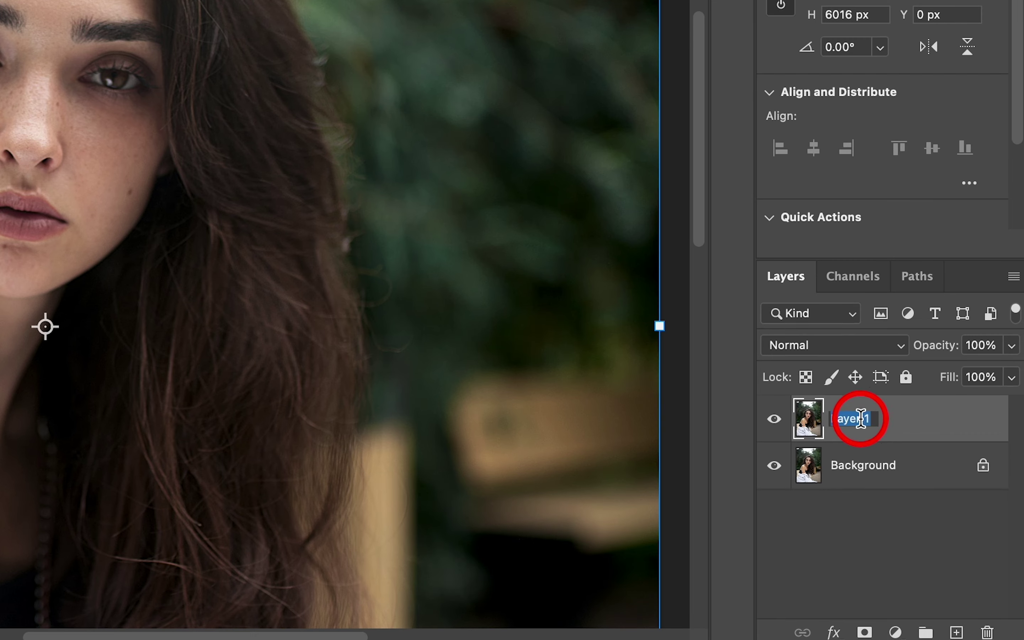
{"action": "type", "text": "LOW"}
{"action": "key", "text": "Return"}
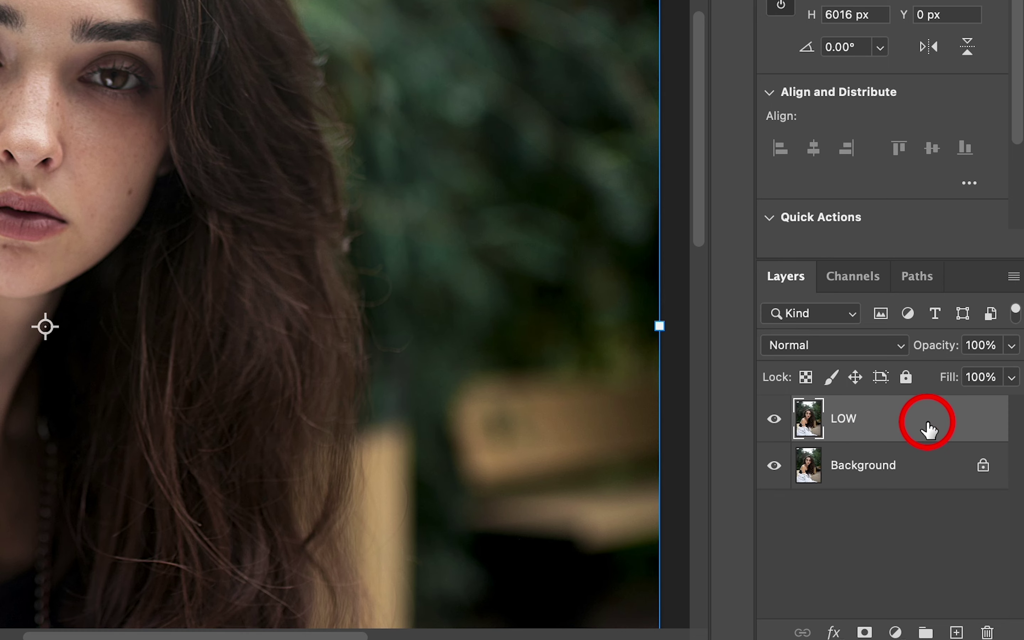
Duplicate LOW again as a layer named 'Hight', then select LOW
{"action": "key", "text": "ctrl+j"}
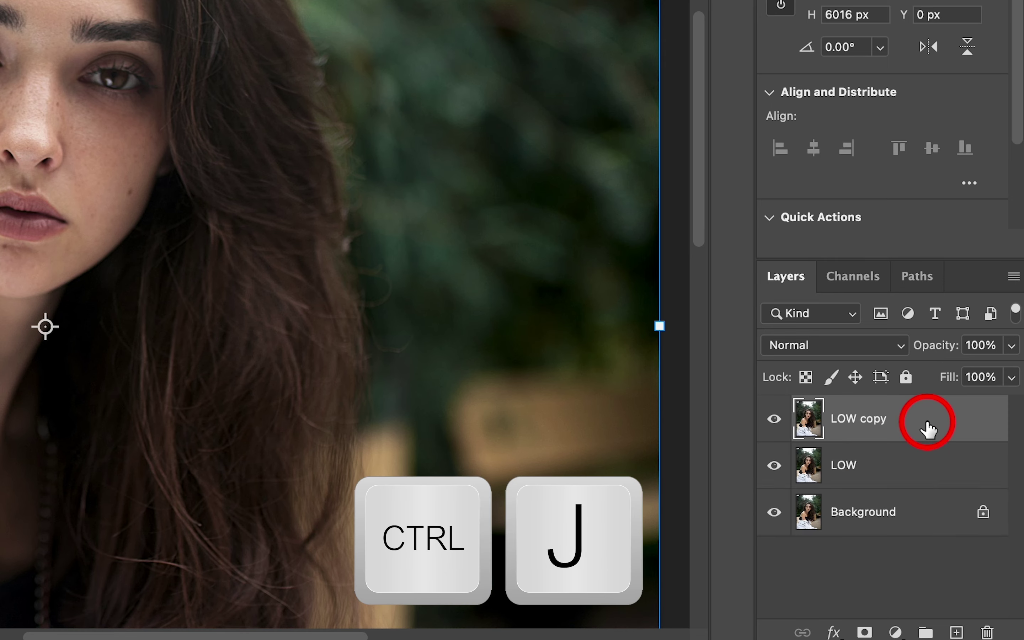
{"action": "double_click", "coordinate": [885, 420]}
{"action": "type", "text": "H"}
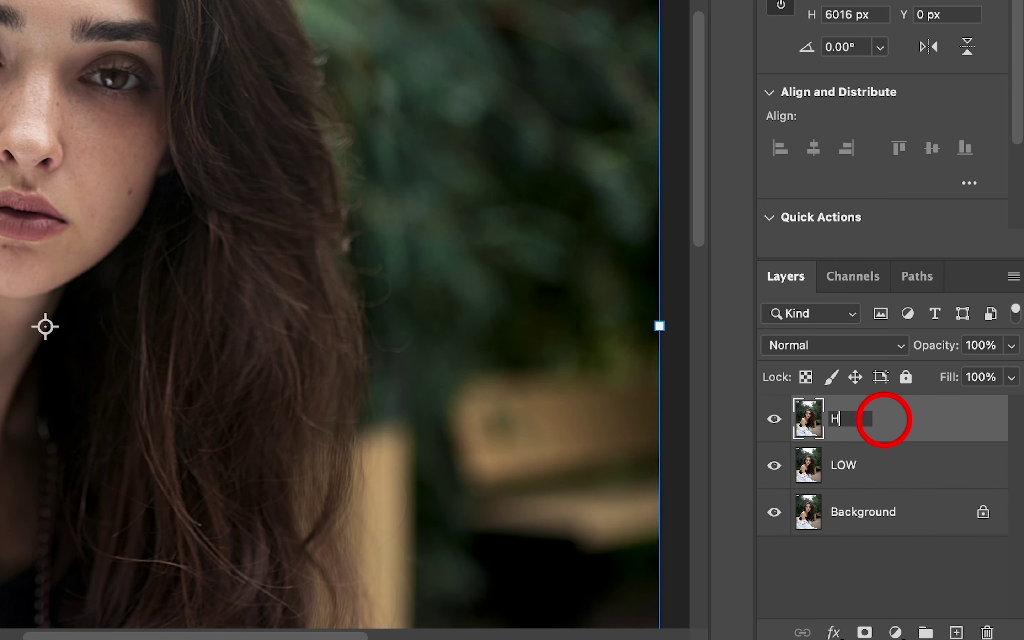
{"action": "type", "text": "ight"}
{"action": "key", "text": "Return"}
{"action": "left_click", "coordinate": [863, 461]}
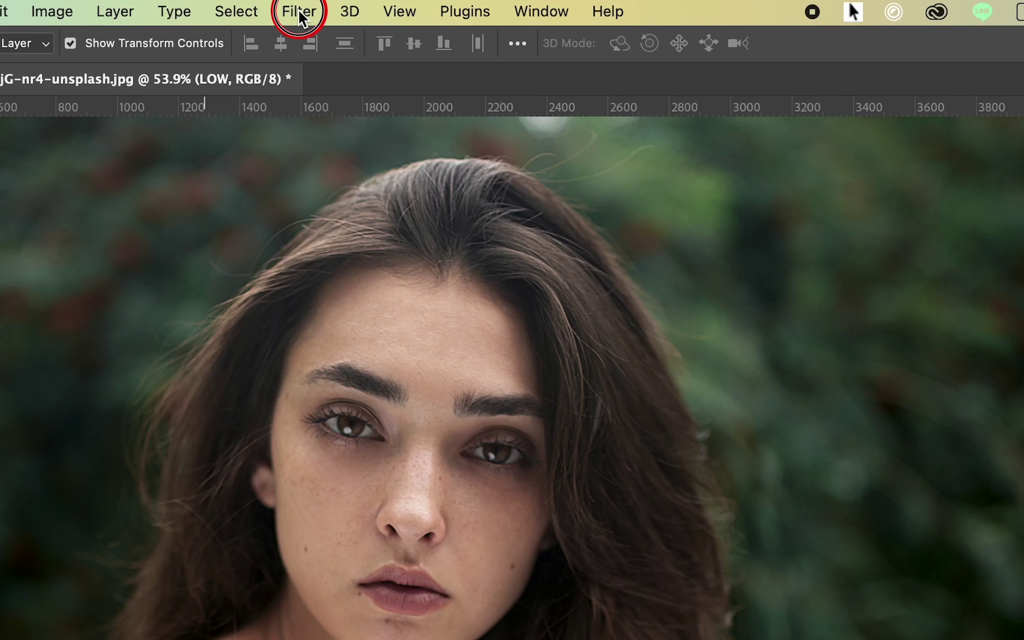
Apply Filter > Blur > Gaussian Blur to the LOW layer
{"action": "left_click", "coordinate": [301, 17]}
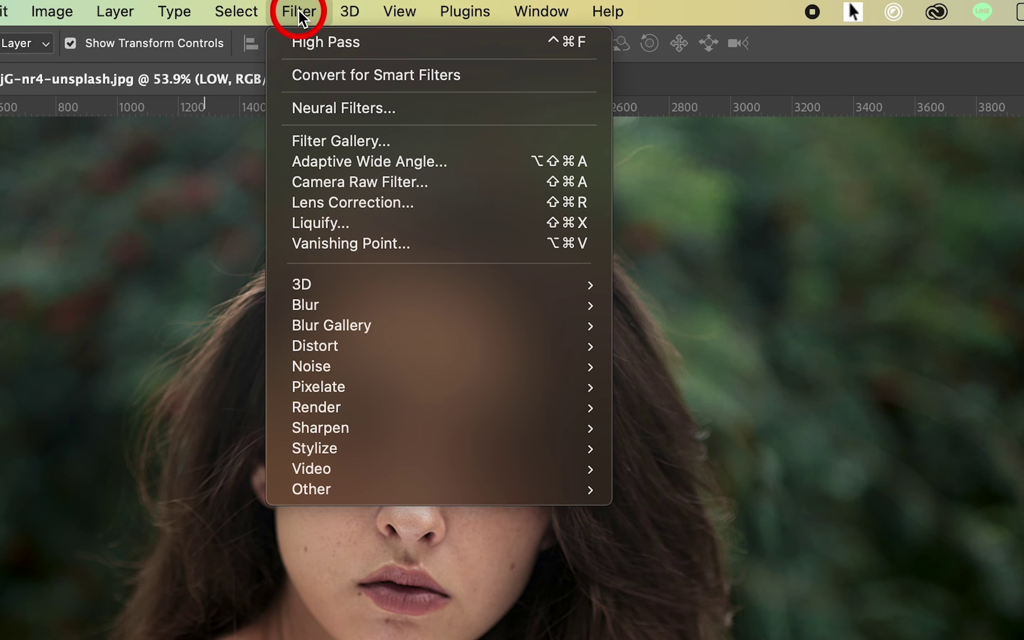
{"action": "mouse_move", "coordinate": [306, 305]}
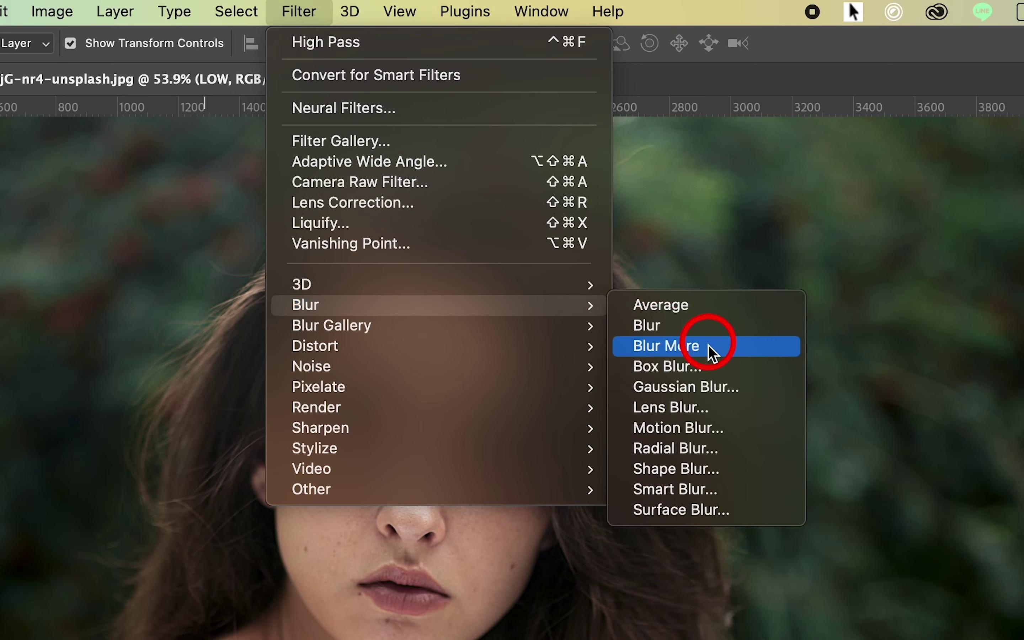
{"action": "left_click", "coordinate": [692, 387]}
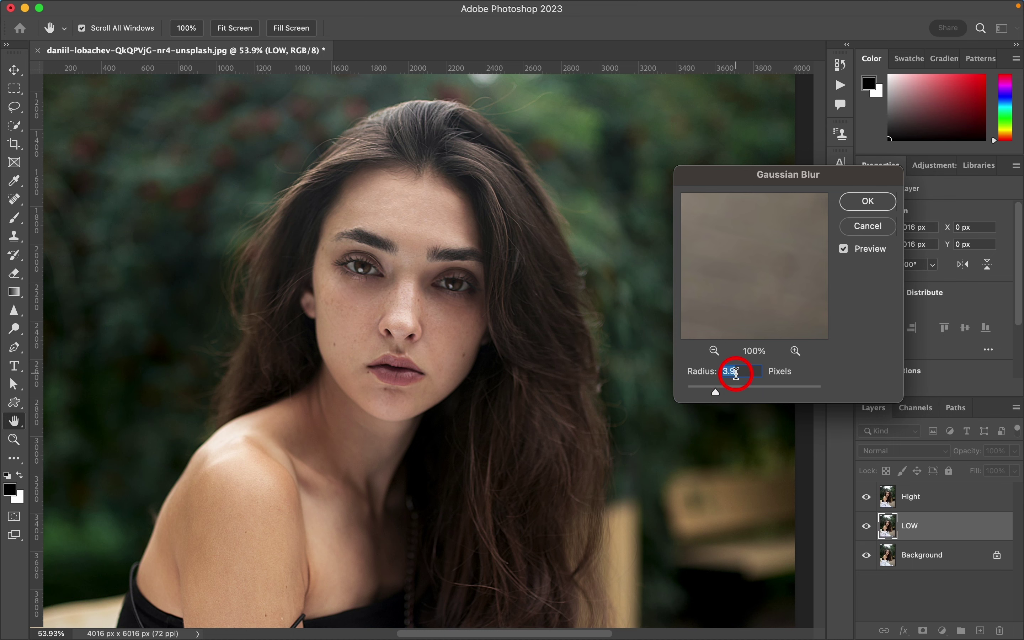
{"action": "left_click", "coordinate": [866, 202]}
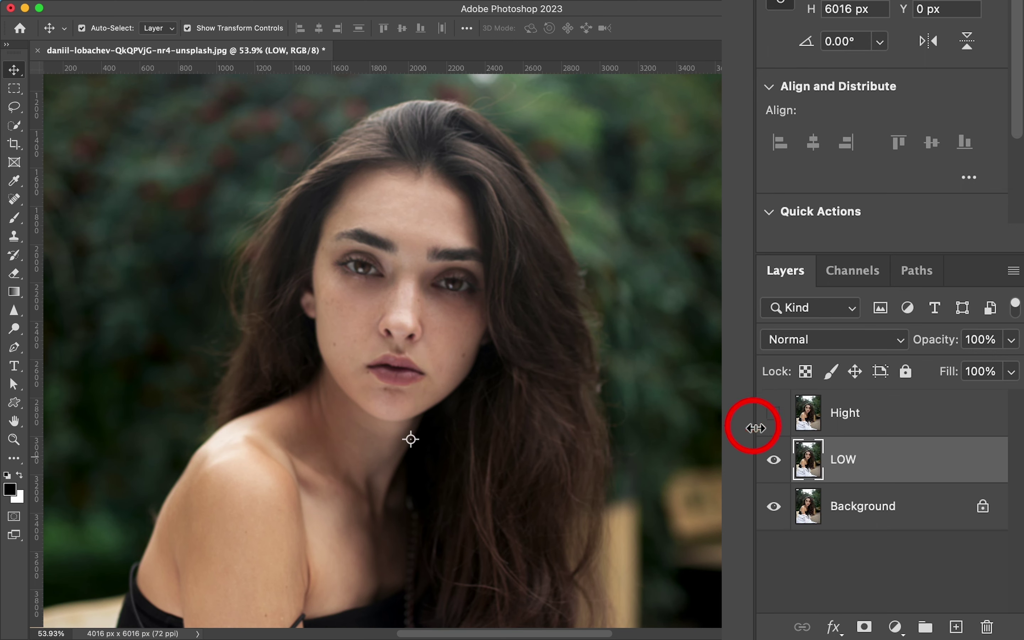
Apply Image onto Hight from inverted LOW with Add, Scale 2, Offset 0
{"action": "left_click", "coordinate": [847, 419]}
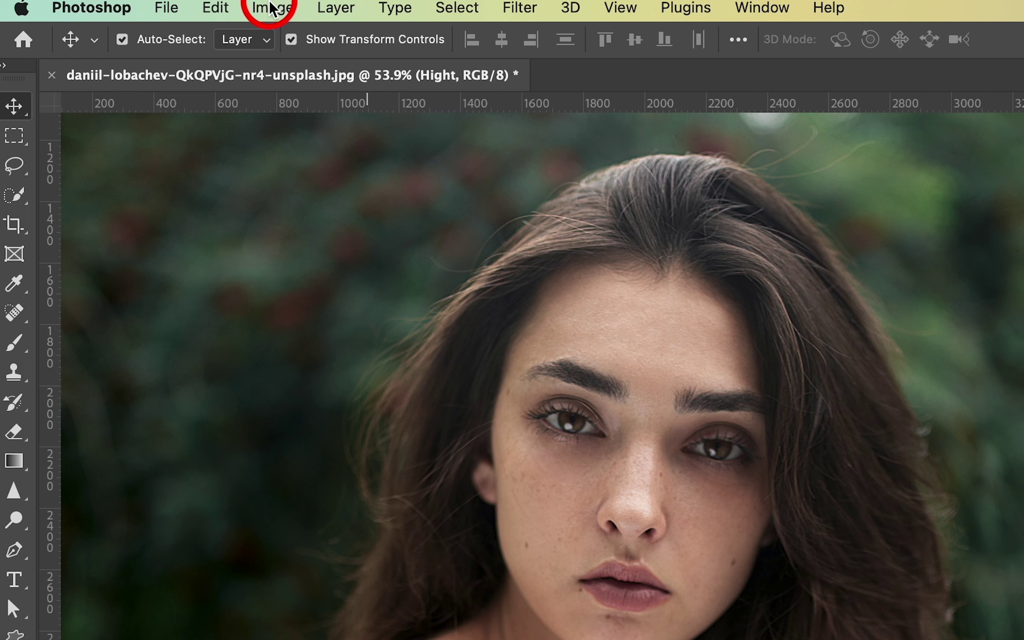
{"action": "left_click", "coordinate": [175, 6]}
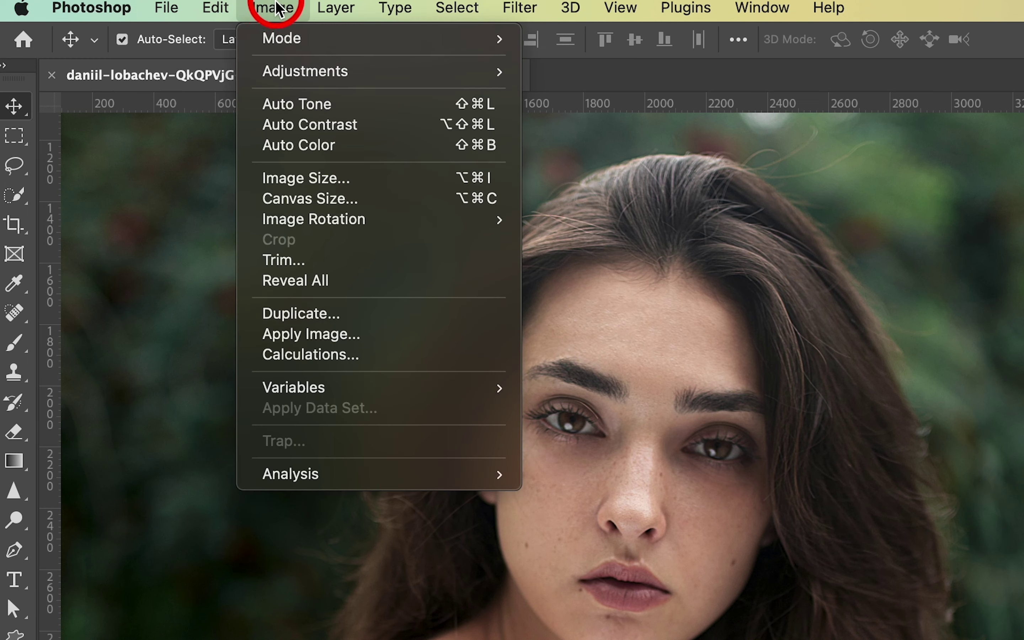
{"action": "left_click", "coordinate": [327, 334]}
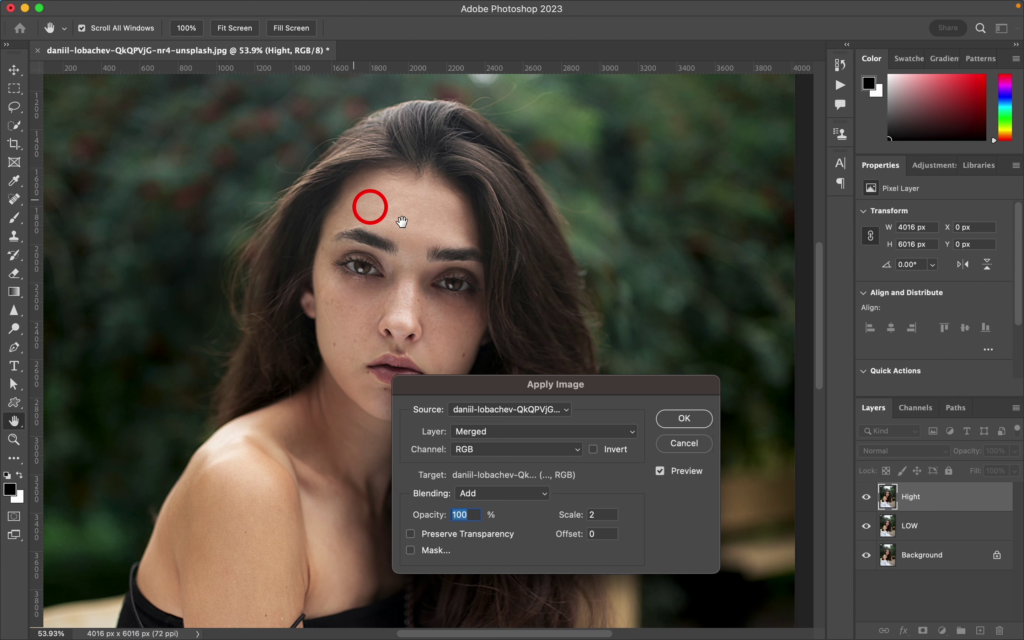
{"action": "left_click_drag", "start_coordinate": [602, 400], "coordinate": [665, 364]}
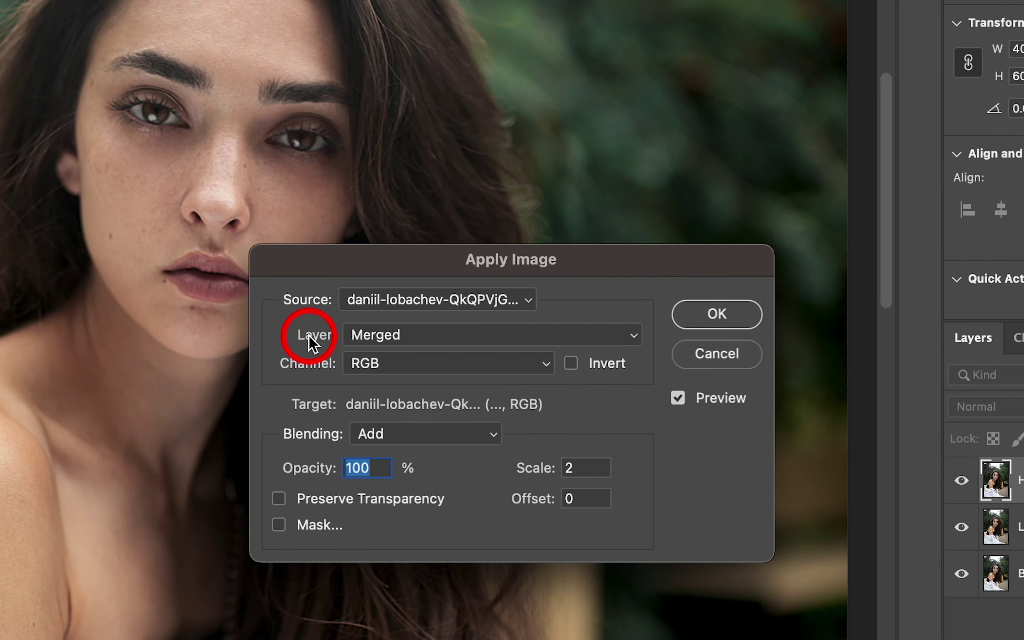
{"action": "left_click", "coordinate": [367, 335]}
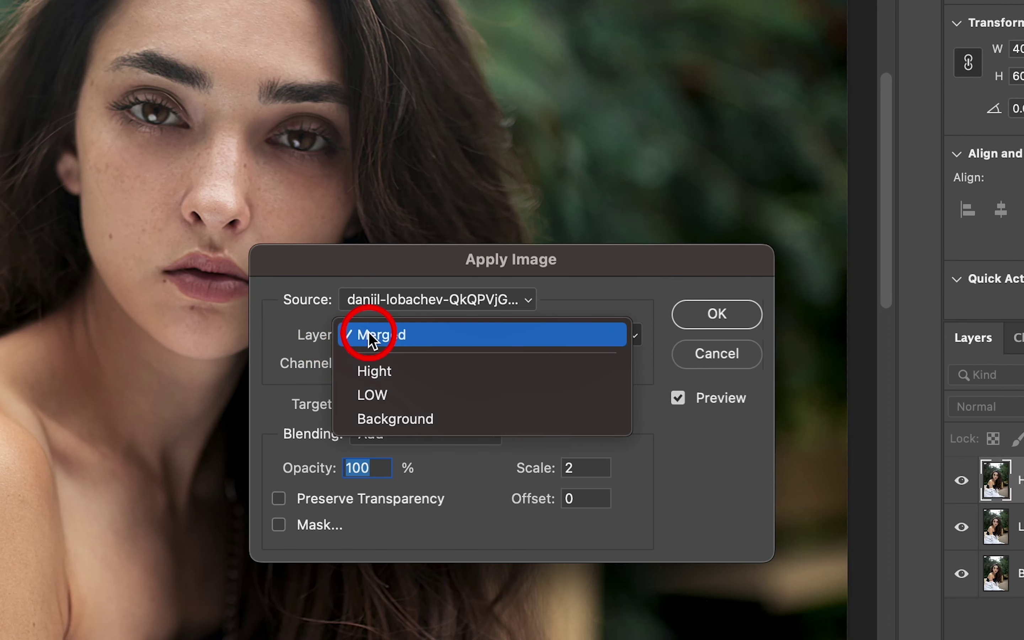
{"action": "left_click", "coordinate": [381, 394]}
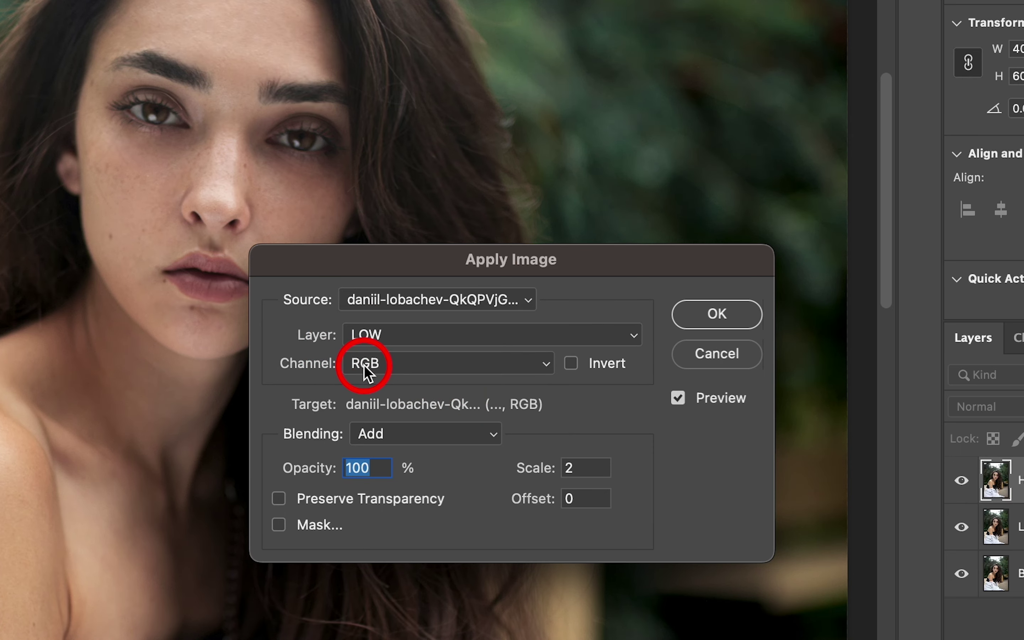
{"action": "key", "text": "alt+i"}
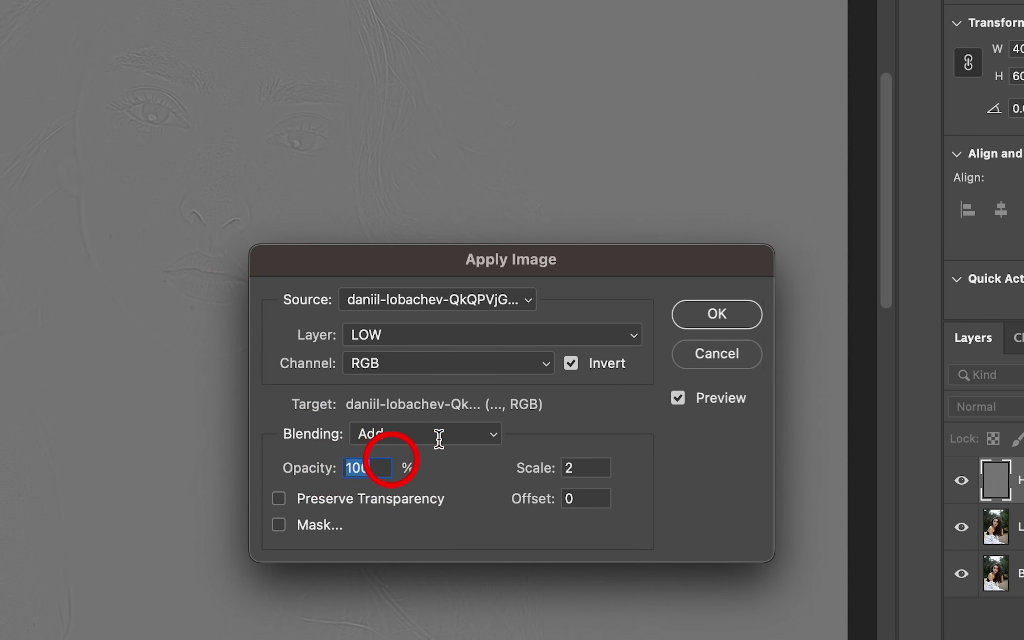
{"action": "left_click", "coordinate": [581, 374]}
{"action": "left_click", "coordinate": [718, 317]}
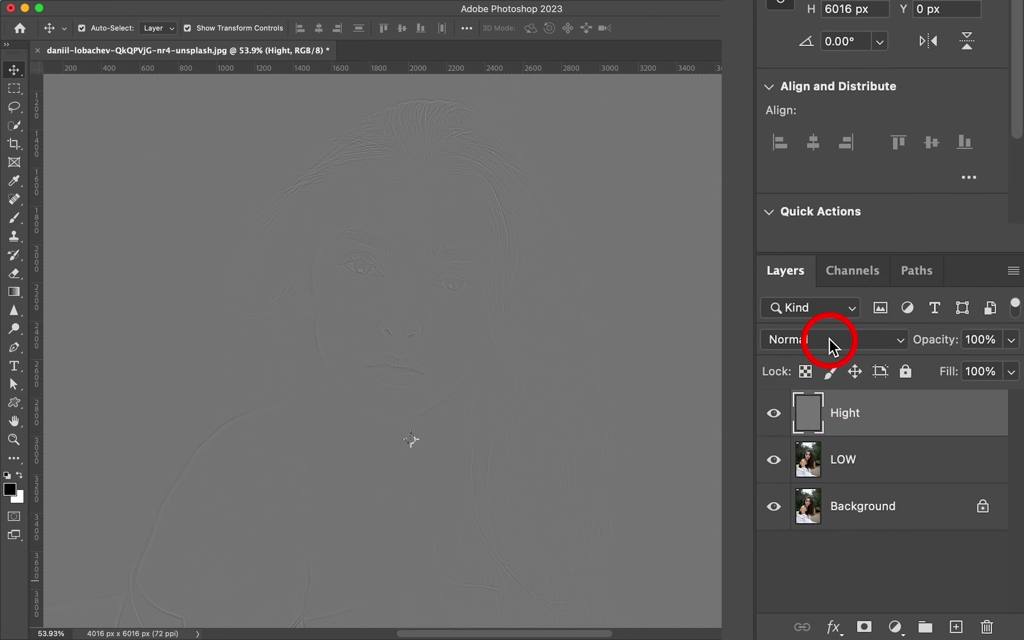
Set the Hight layer's blend mode to Linear Light
{"action": "left_click", "coordinate": [768, 341]}
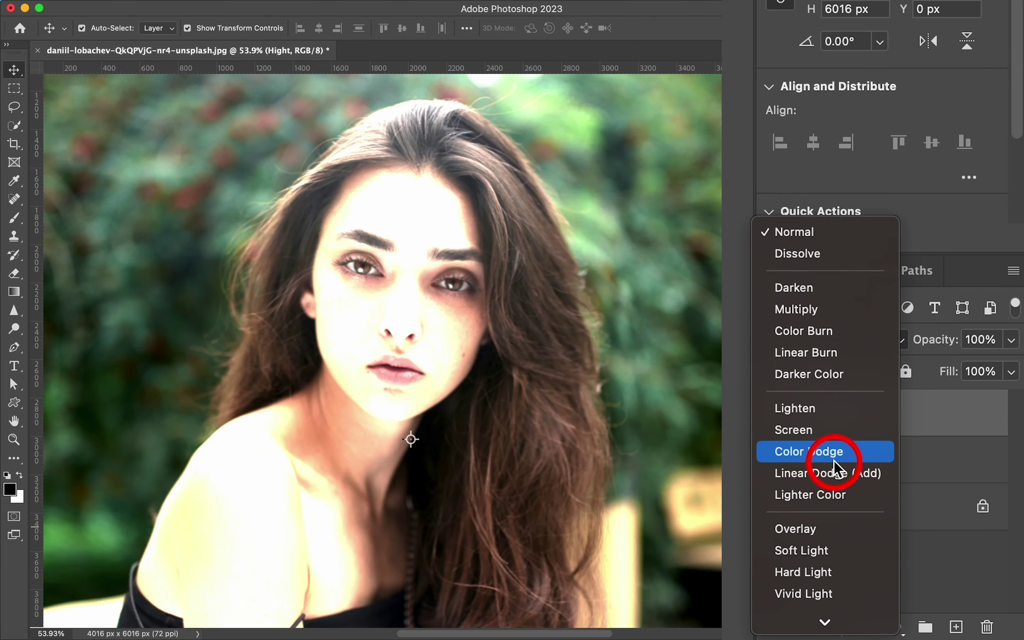
{"action": "scroll", "coordinate": [835, 461], "scroll_direction": "down", "scroll_amount": 3}
{"action": "left_click", "coordinate": [824, 548]}
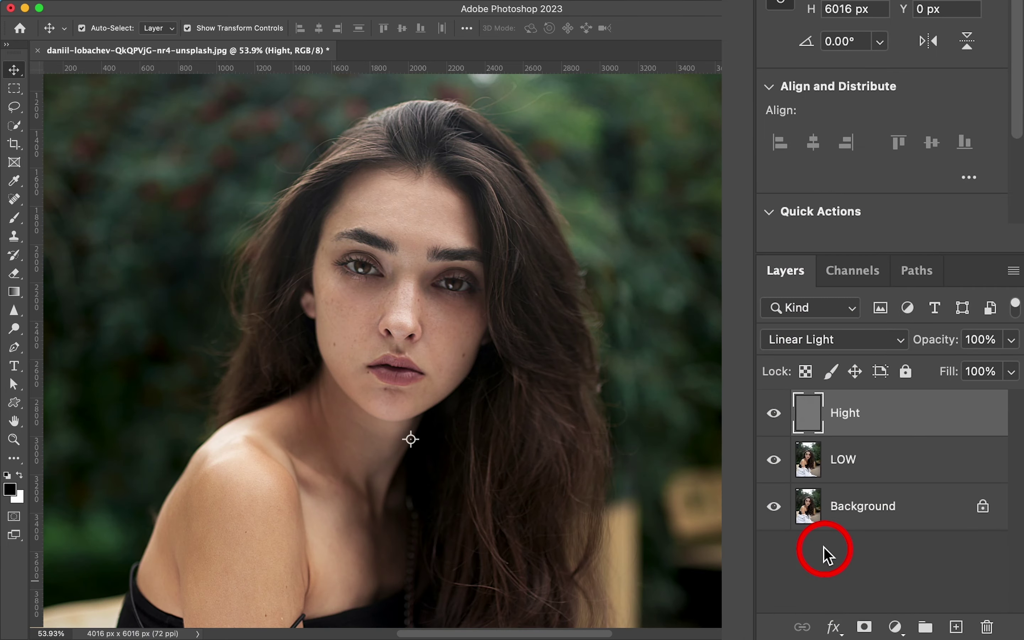
Select the LOW layer and zoom in on the face
{"action": "left_click", "coordinate": [837, 471]}
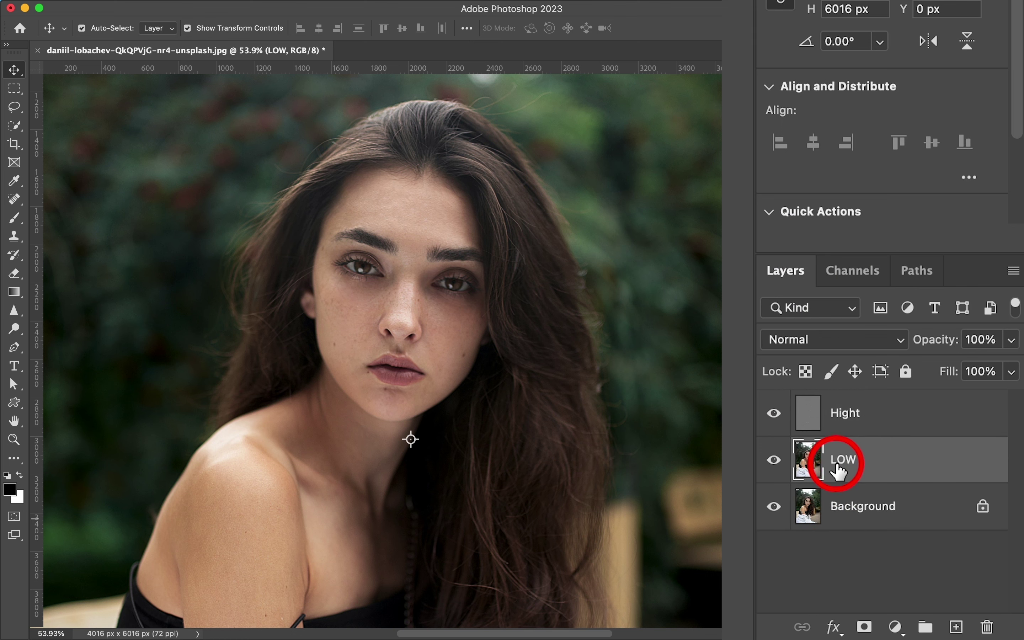
{"action": "scroll", "coordinate": [354, 286], "scroll_direction": "up", "scroll_amount": 2}
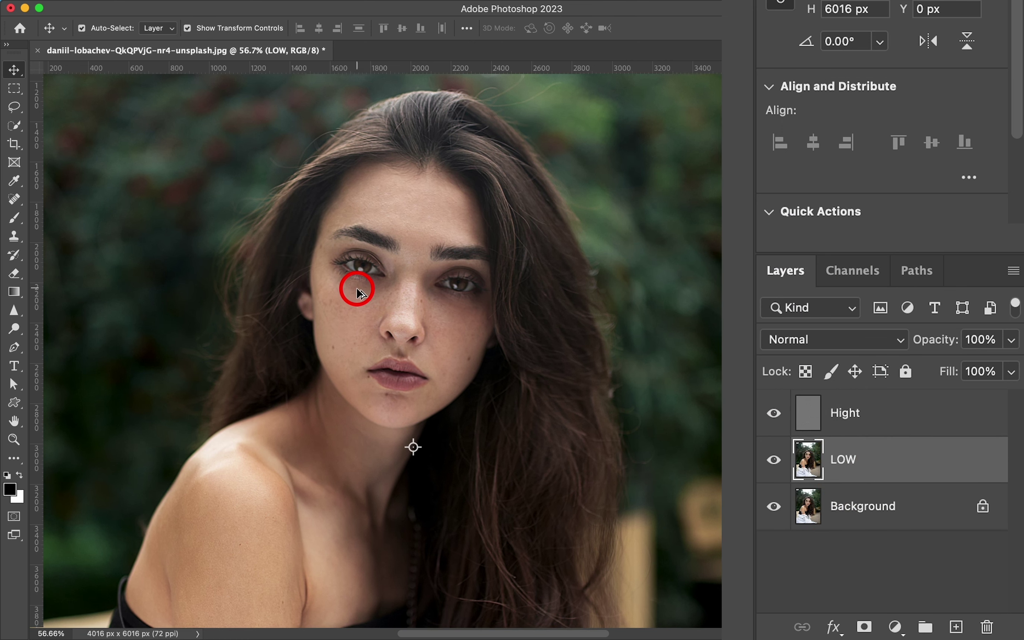
{"action": "scroll", "coordinate": [354, 286], "scroll_direction": "up", "scroll_amount": 2}
{"action": "scroll", "coordinate": [423, 286], "scroll_direction": "up", "scroll_amount": 2}
{"action": "scroll", "coordinate": [425, 288], "scroll_direction": "up", "scroll_amount": 1}
{"action": "scroll", "coordinate": [424, 286], "scroll_direction": "up", "scroll_amount": 2}
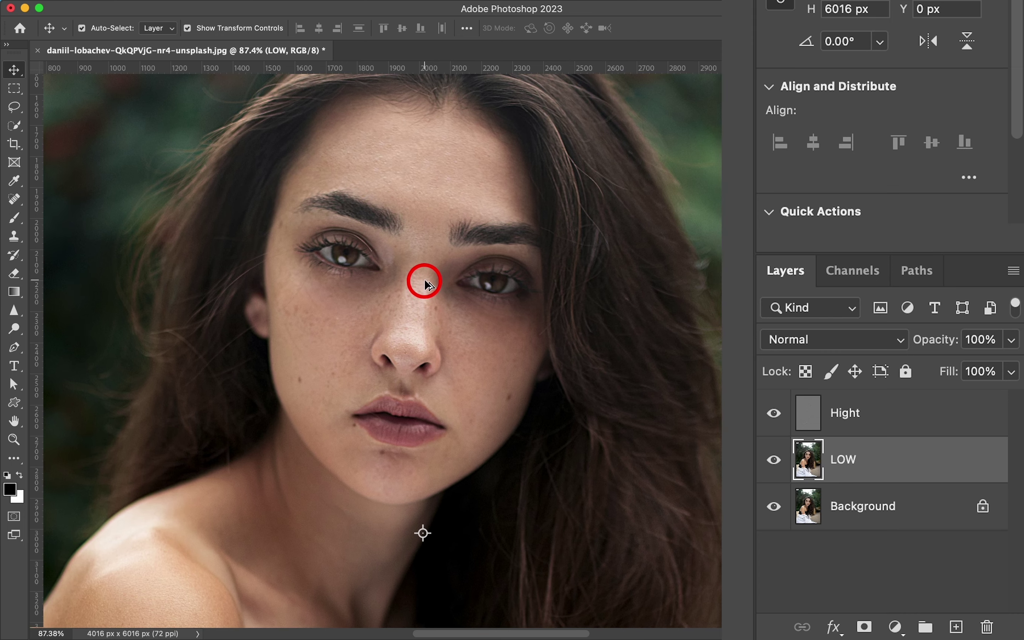
{"action": "scroll", "coordinate": [425, 285], "scroll_direction": "up", "scroll_amount": 1}
{"action": "scroll", "coordinate": [428, 278], "scroll_direction": "up", "scroll_amount": 1}
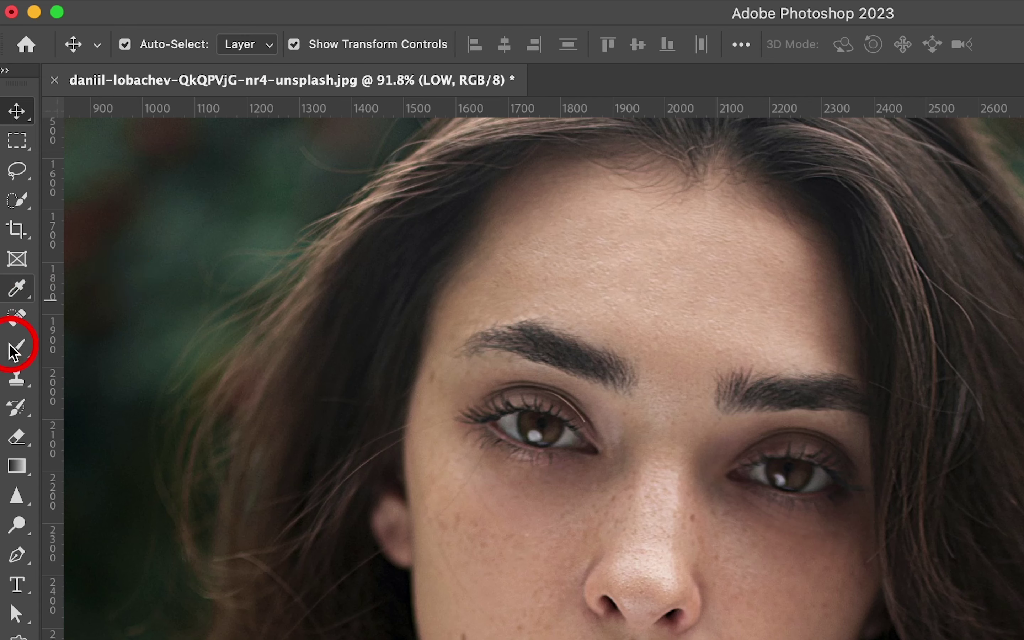
{"action": "left_click", "coordinate": [14, 218]}
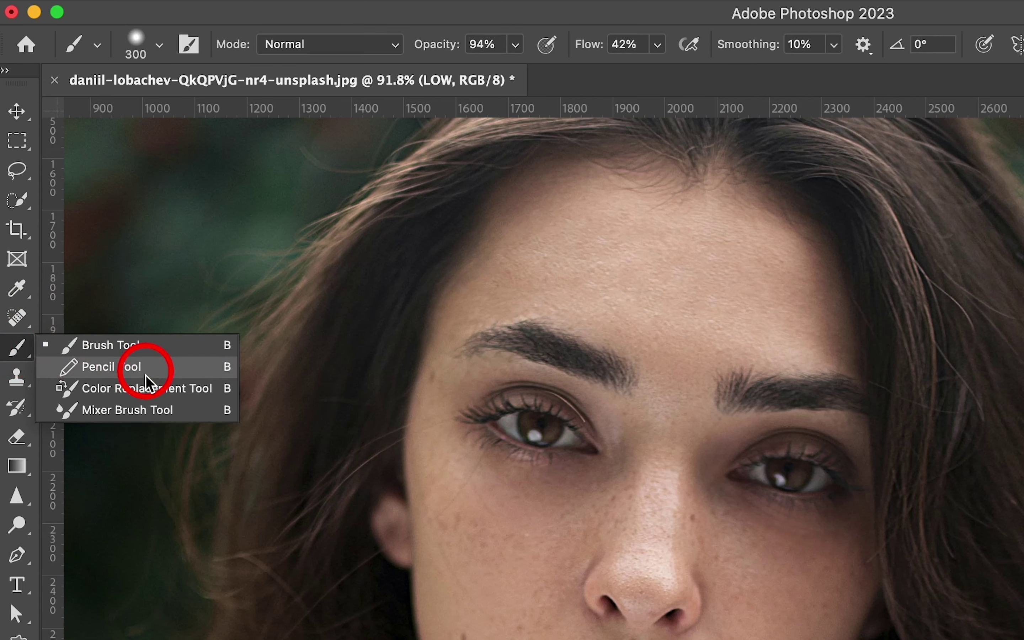
Switch to the Mixer Brush and clean the paint off it
{"action": "left_click", "coordinate": [146, 411]}
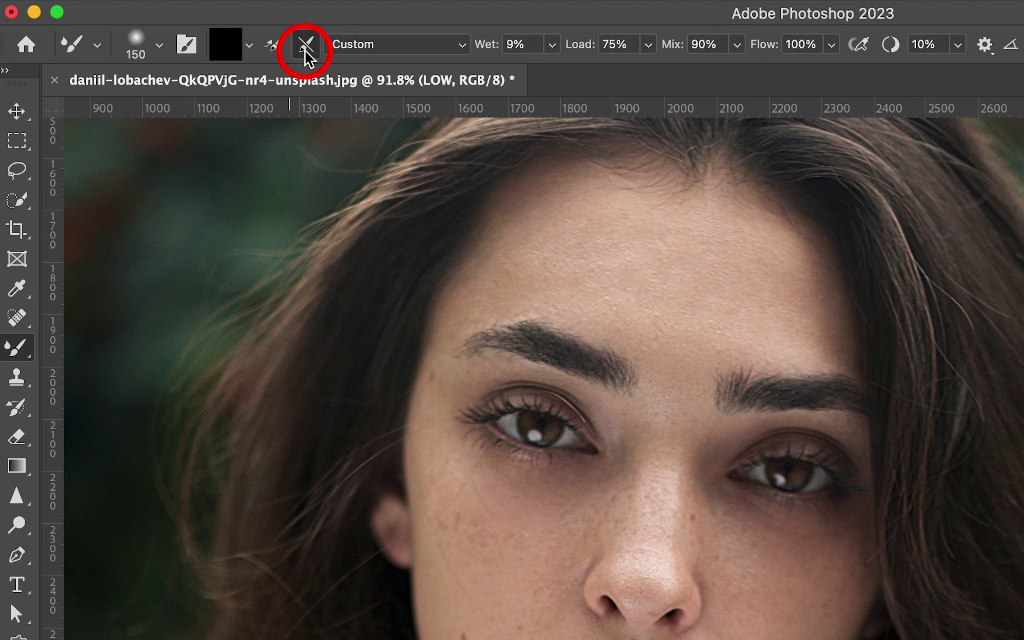
{"action": "left_click", "coordinate": [251, 46]}
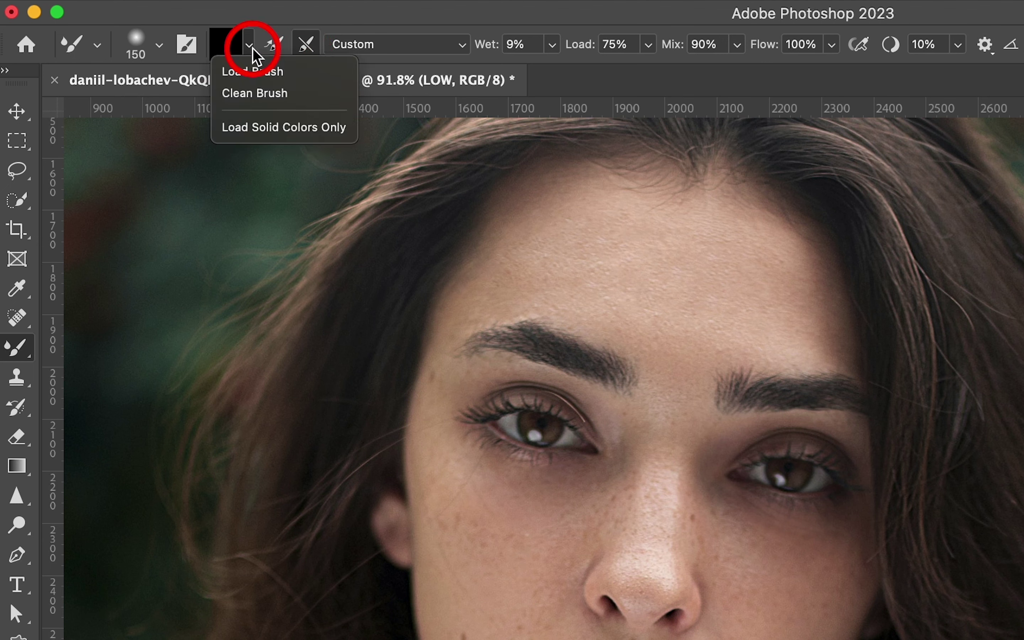
{"action": "left_click", "coordinate": [252, 93]}
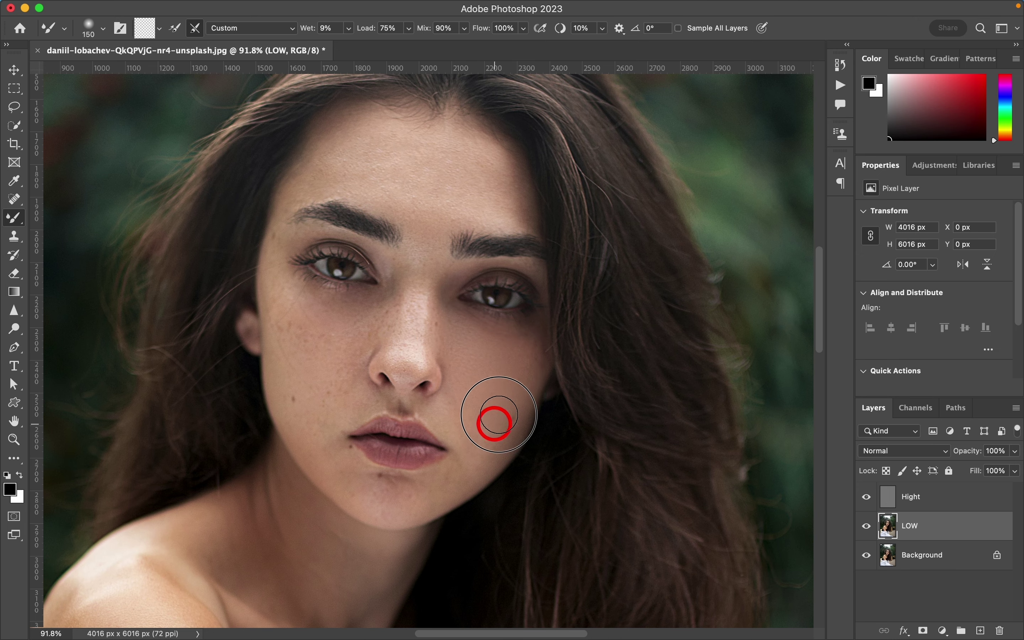
Blend the LOW-layer skin tones on the cheek and chin, resizing the brush between 80 and 100
{"action": "scroll", "coordinate": [506, 419], "scroll_direction": "up", "scroll_amount": 5}
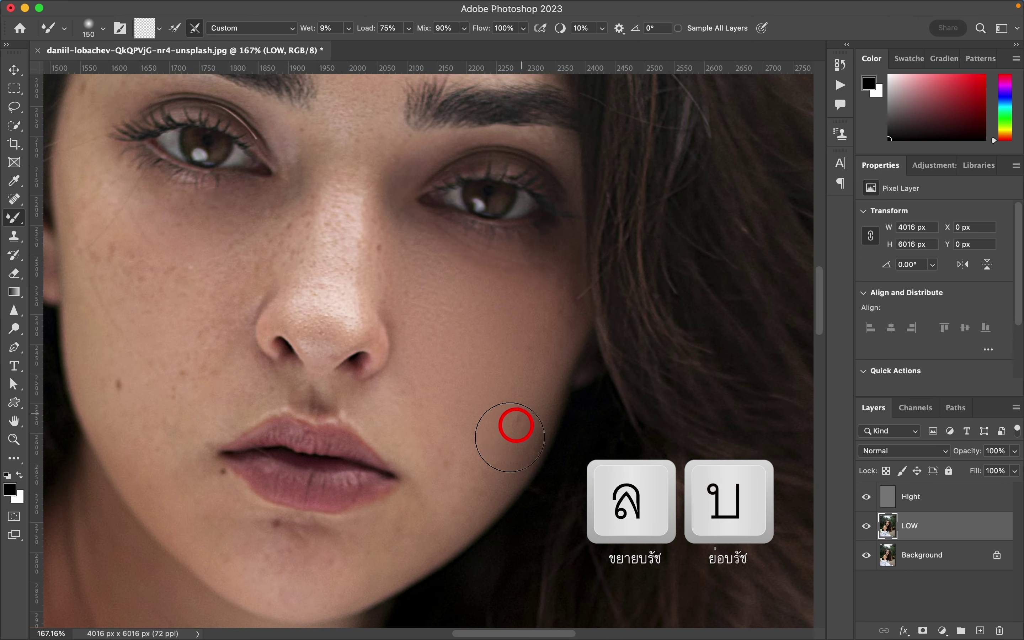
{"action": "scroll", "coordinate": [496, 369], "scroll_direction": "down", "scroll_amount": 3}
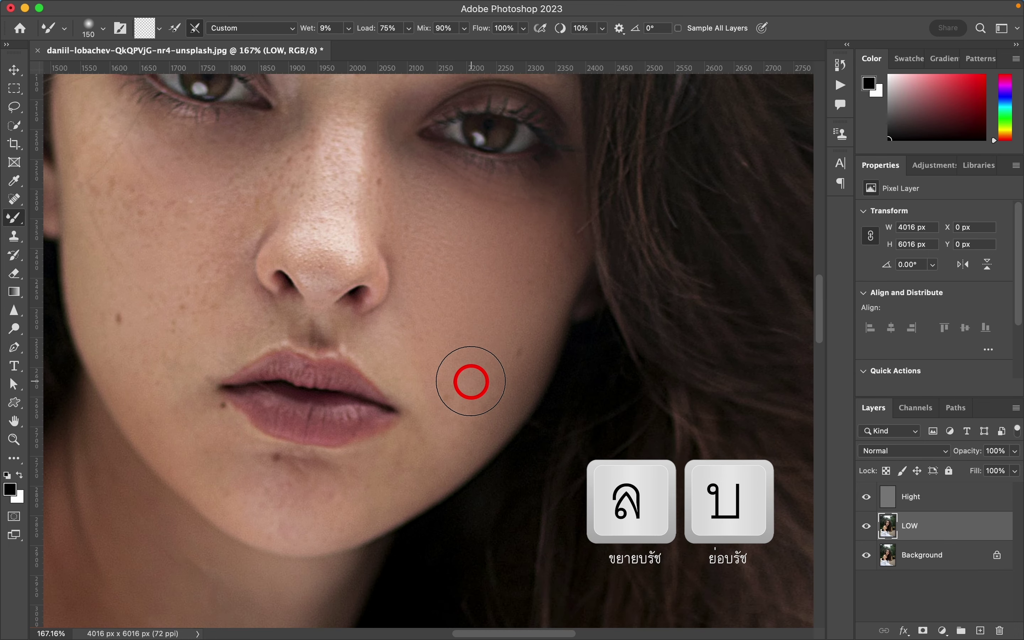
{"action": "mouse_move", "coordinate": [450, 420]}
{"action": "left_mouse_down"}
{"action": "mouse_move", "coordinate": [382, 483]}
{"action": "mouse_move", "coordinate": [430, 449]}
{"action": "left_mouse_up"}
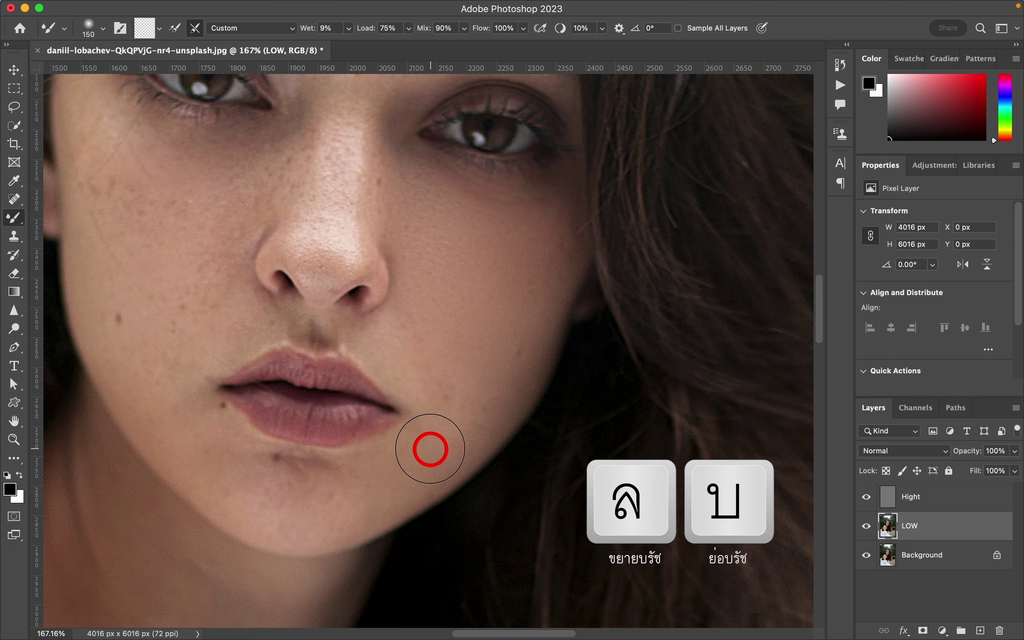
{"action": "key", "text": "bracketleft"}
{"action": "key", "text": "bracketleft"}
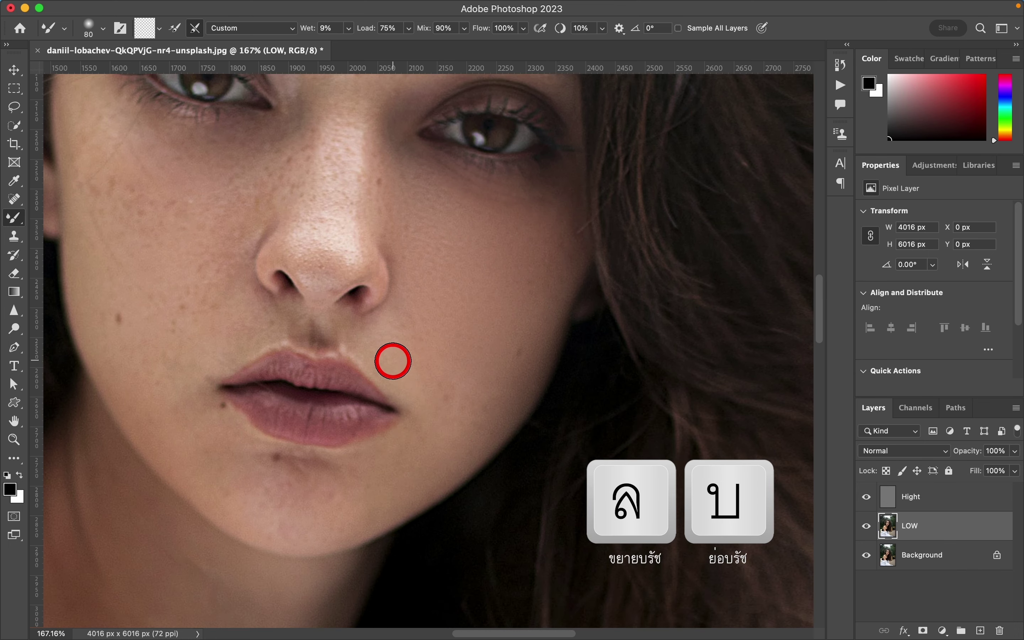
{"action": "key", "text": "bracketright"}
{"action": "key", "text": "bracketright"}
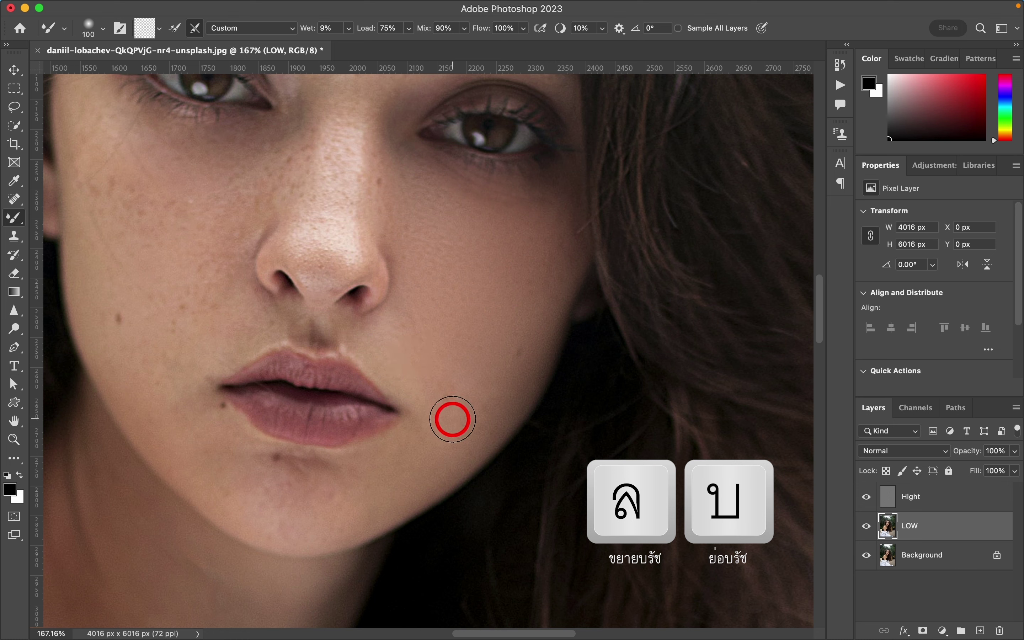
{"action": "mouse_move", "coordinate": [454, 340]}
{"action": "left_mouse_down"}
{"action": "mouse_move", "coordinate": [371, 346]}
{"action": "mouse_move", "coordinate": [444, 394]}
{"action": "mouse_move", "coordinate": [385, 477]}
{"action": "mouse_move", "coordinate": [271, 468]}
{"action": "mouse_move", "coordinate": [292, 491]}
{"action": "mouse_move", "coordinate": [282, 518]}
{"action": "mouse_move", "coordinate": [338, 525]}
{"action": "mouse_move", "coordinate": [256, 478]}
{"action": "left_mouse_up"}
{"action": "key", "text": "bracketleft"}
{"action": "key", "text": "bracketleft"}
{"action": "key", "text": "bracketleft"}
{"action": "scroll", "coordinate": [256, 478], "scroll_direction": "down", "scroll_amount": 5}
{"action": "mouse_move", "coordinate": [414, 412]}
{"action": "left_mouse_down"}
{"action": "mouse_move", "coordinate": [377, 343]}
{"action": "mouse_move", "coordinate": [391, 352]}
{"action": "left_mouse_up"}
Smooth the shoulder skin, then enlarge the brush to 200 for a final pass
{"action": "scroll", "coordinate": [391, 351], "scroll_direction": "down", "scroll_amount": 3}
{"action": "scroll", "coordinate": [390, 349], "scroll_direction": "down", "scroll_amount": 3}
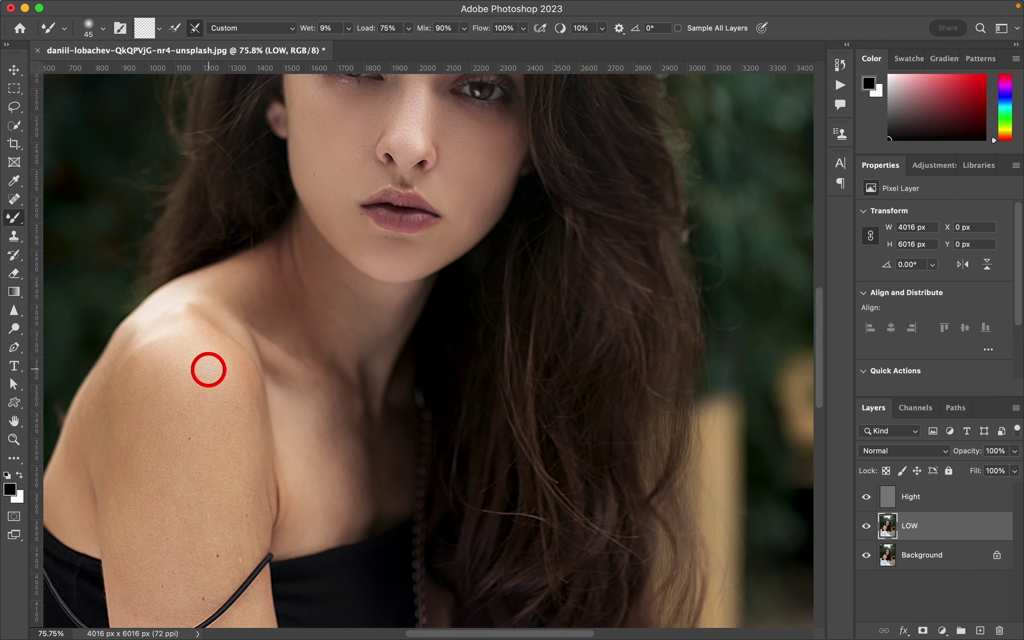
{"action": "scroll", "coordinate": [192, 373], "scroll_direction": "down", "scroll_amount": 1}
{"action": "left_click_drag", "start_coordinate": [242, 430], "coordinate": [171, 371]}
{"action": "key", "text": "bracketright"}
{"action": "key", "text": "bracketright"}
{"action": "key", "text": "bracketright"}
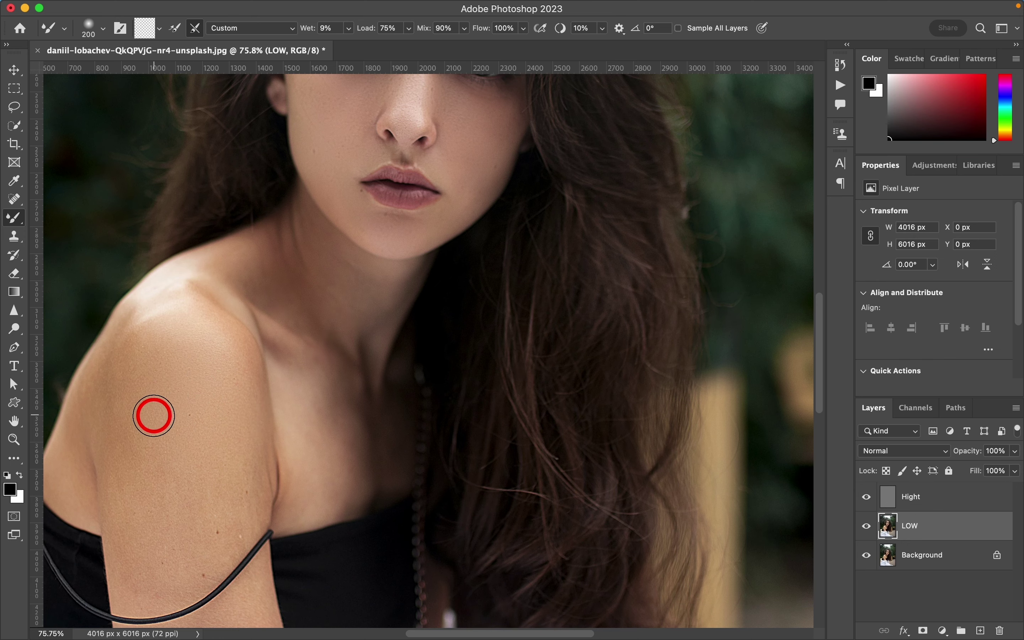
{"action": "scroll", "coordinate": [203, 438], "scroll_direction": "down", "scroll_amount": 4}
{"action": "scroll", "coordinate": [254, 438], "scroll_direction": "up", "scroll_amount": 4}
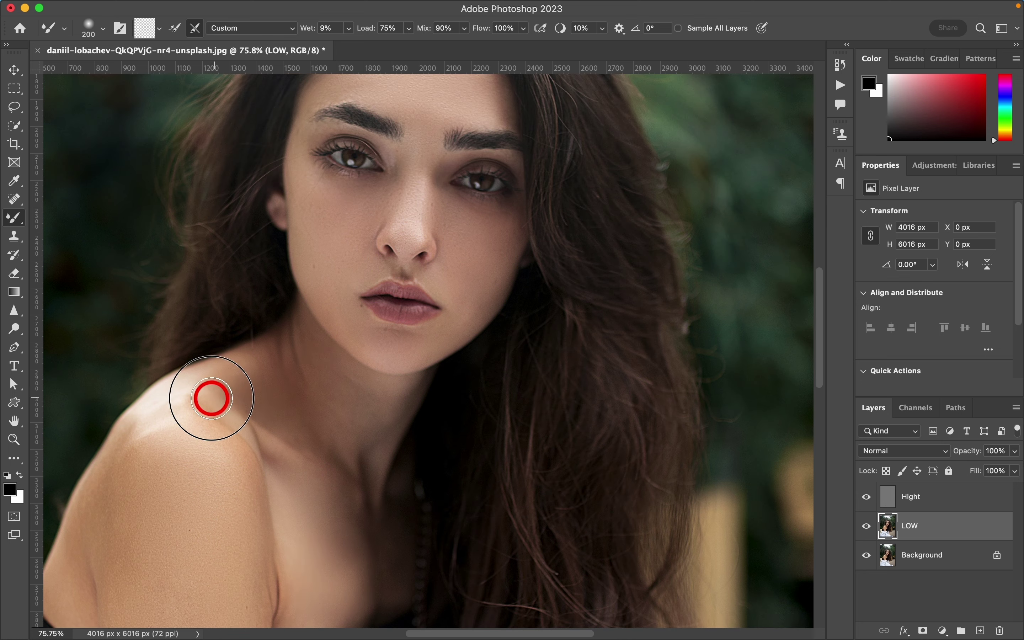
{"action": "scroll", "coordinate": [253, 373], "scroll_direction": "up", "scroll_amount": 5}
{"action": "scroll", "coordinate": [438, 230], "scroll_direction": "down", "scroll_amount": 3}
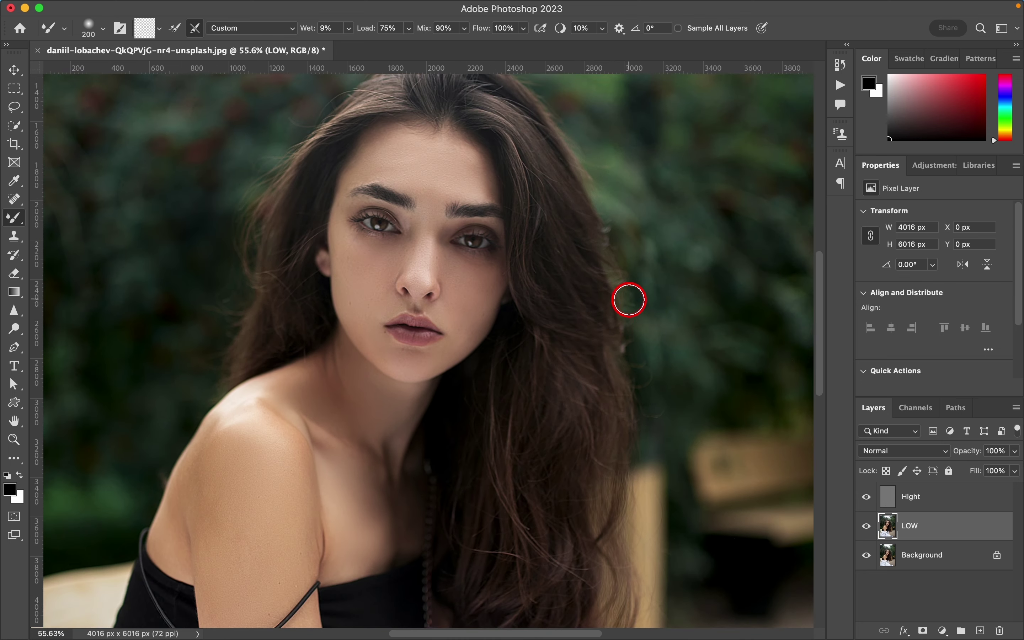
{"action": "left_click_drag", "start_coordinate": [667, 320], "coordinate": [745, 352]}
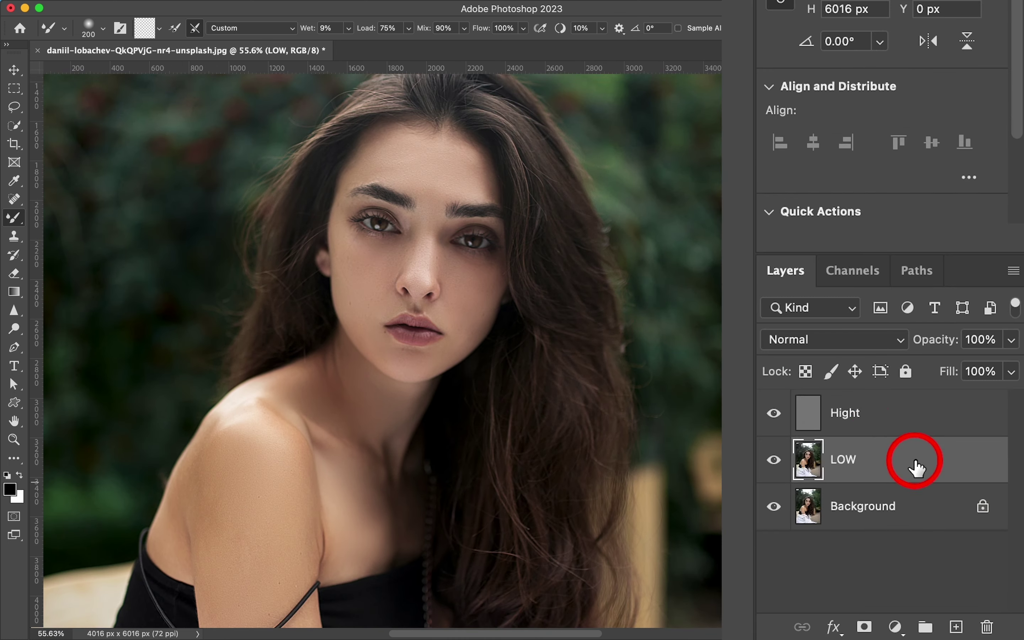
Group Hight and LOW with Ctrl+G, then stamp visible layers with Ctrl+Alt+Shift+E
{"action": "left_click", "coordinate": [878, 417], "text": "shift"}
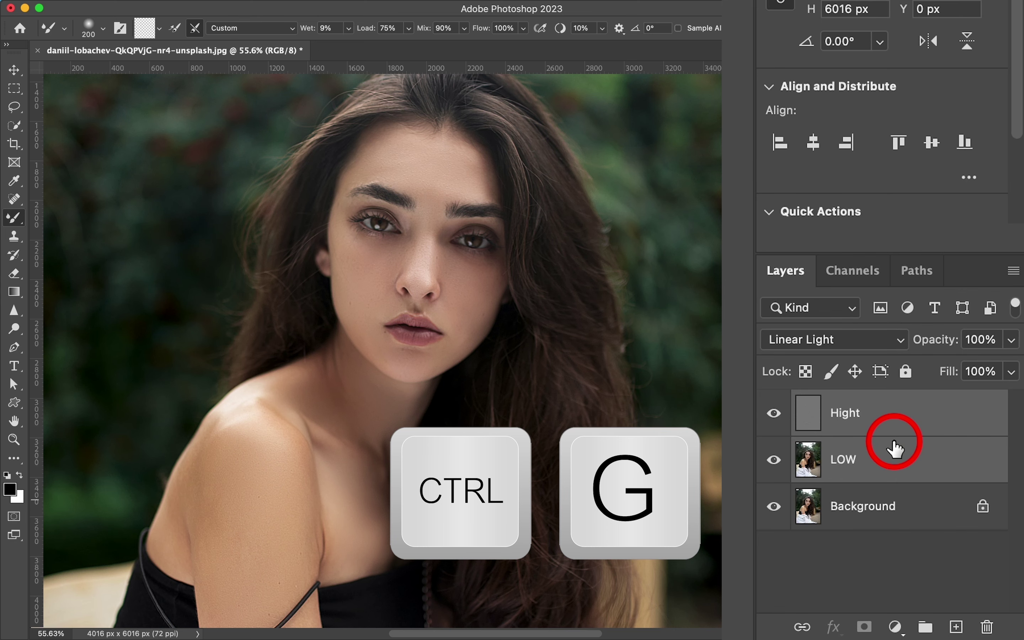
{"action": "key", "text": "ctrl+g"}
{"action": "key", "text": "j"}
{"action": "scroll", "coordinate": [455, 222], "scroll_direction": "up", "scroll_amount": 3}
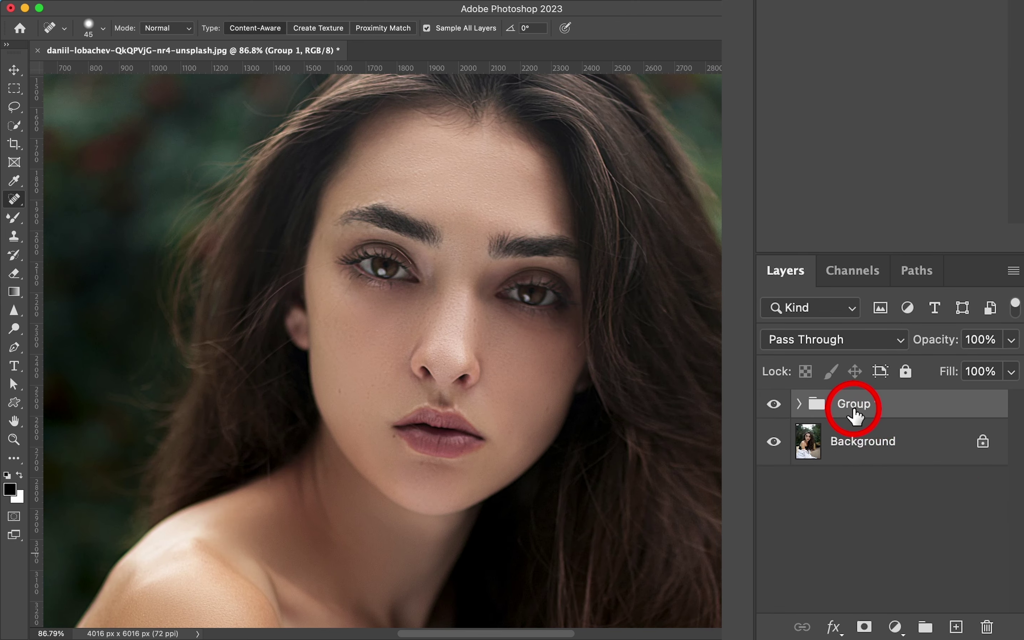
{"action": "key", "text": "ctrl+alt+shift+e"}
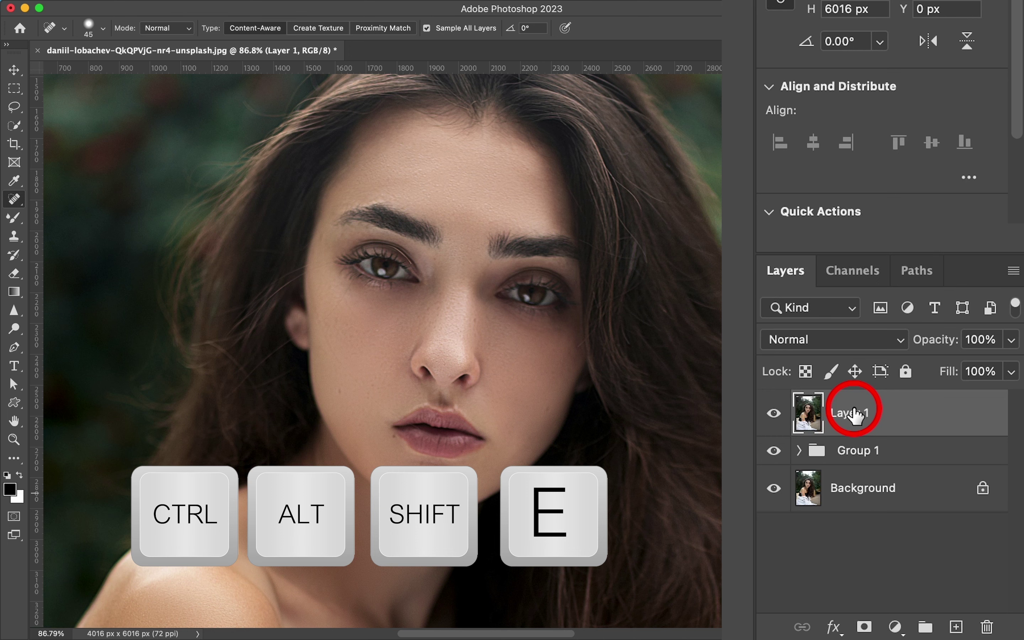
Choose the Spot Healing Brush from the healing tools flyout
{"action": "right_click", "coordinate": [13, 202]}
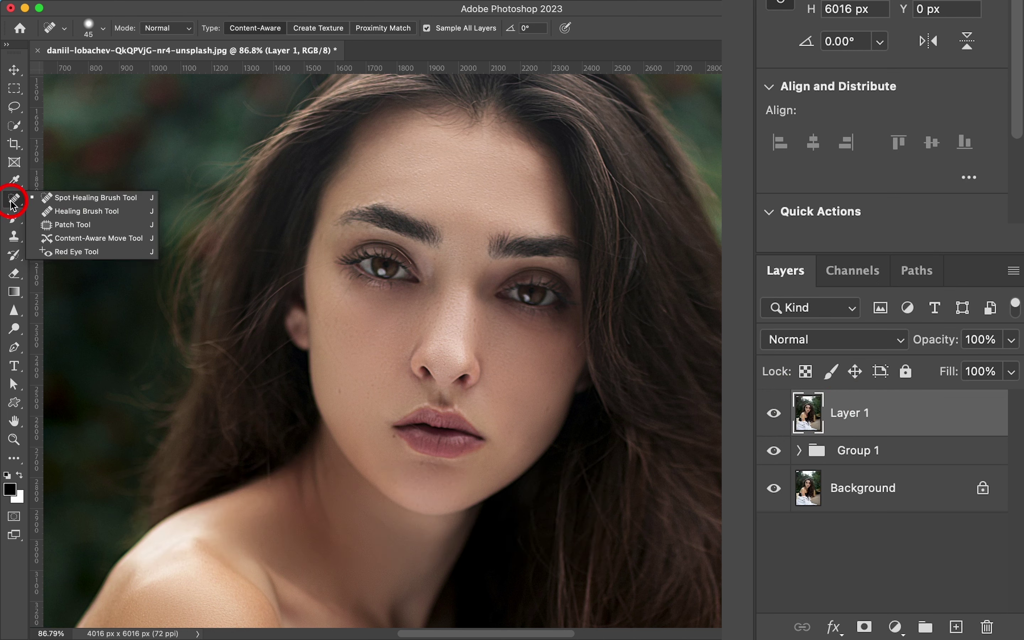
{"action": "left_click", "coordinate": [68, 198]}
{"action": "scroll", "coordinate": [393, 297], "scroll_direction": "up", "scroll_amount": 2}
{"action": "scroll", "coordinate": [393, 300], "scroll_direction": "up", "scroll_amount": 2}
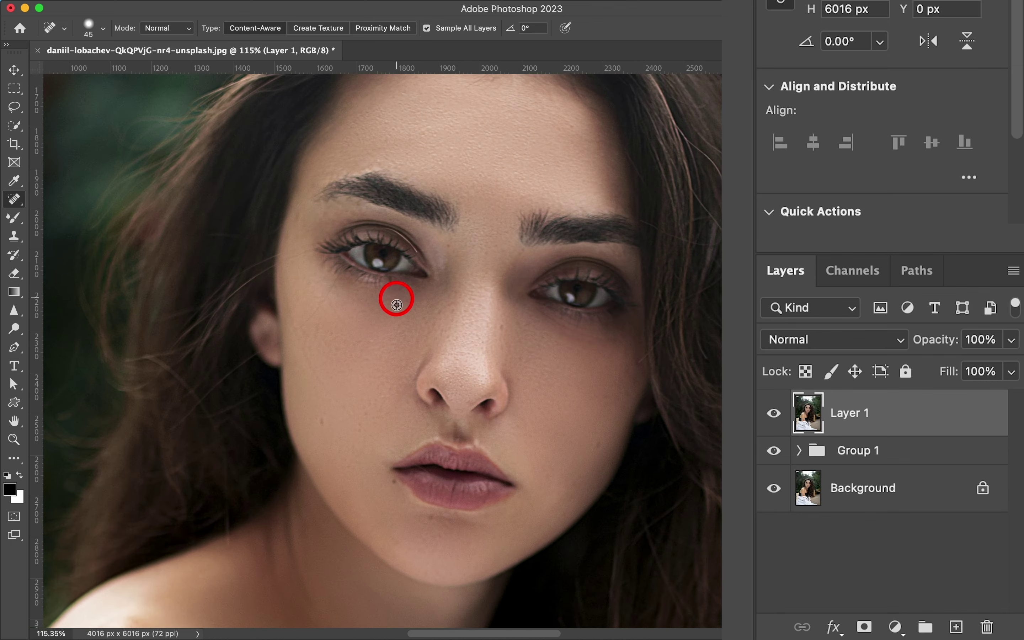
{"action": "scroll", "coordinate": [408, 372], "scroll_direction": "up", "scroll_amount": 2}
{"action": "scroll", "coordinate": [394, 427], "scroll_direction": "down", "scroll_amount": 1}
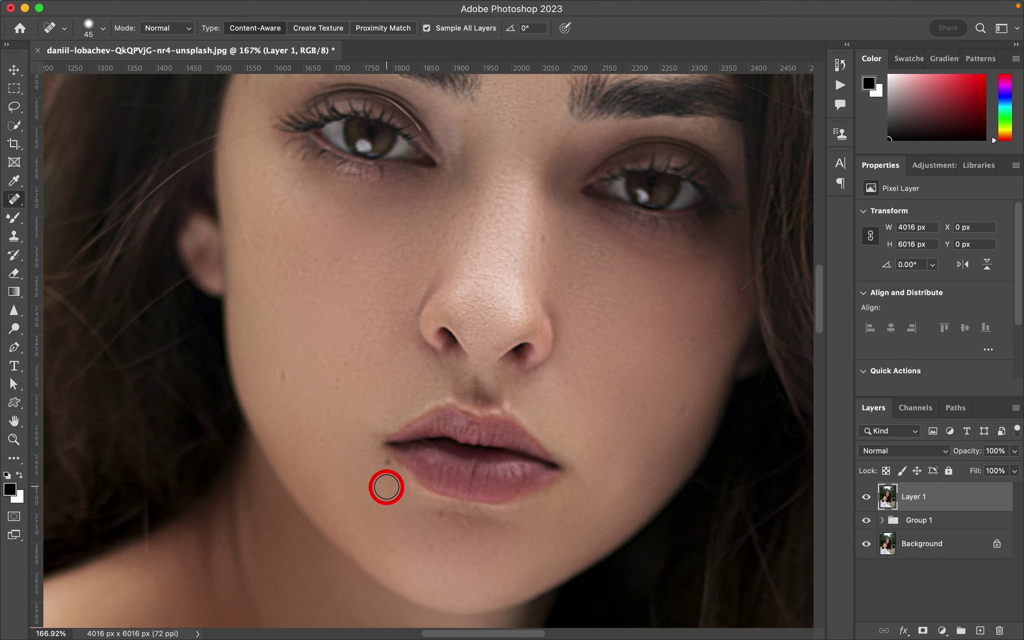
Spot-heal blemishes at the lip corner, below the lip, on the cheek and nose bridge
{"action": "left_click", "coordinate": [387, 462]}
{"action": "left_click", "coordinate": [440, 518]}
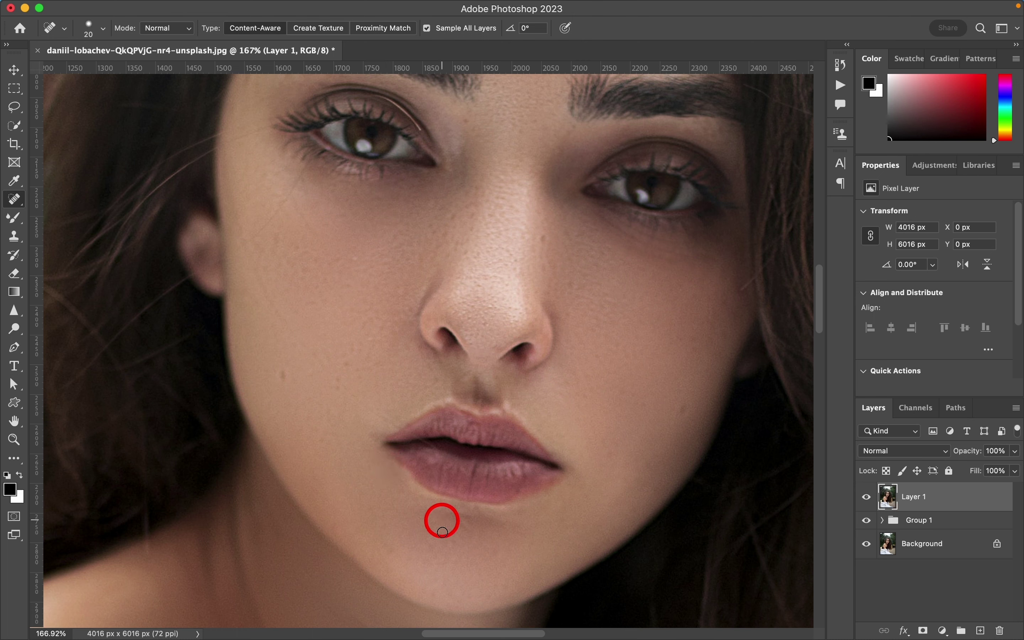
{"action": "left_click", "coordinate": [282, 373]}
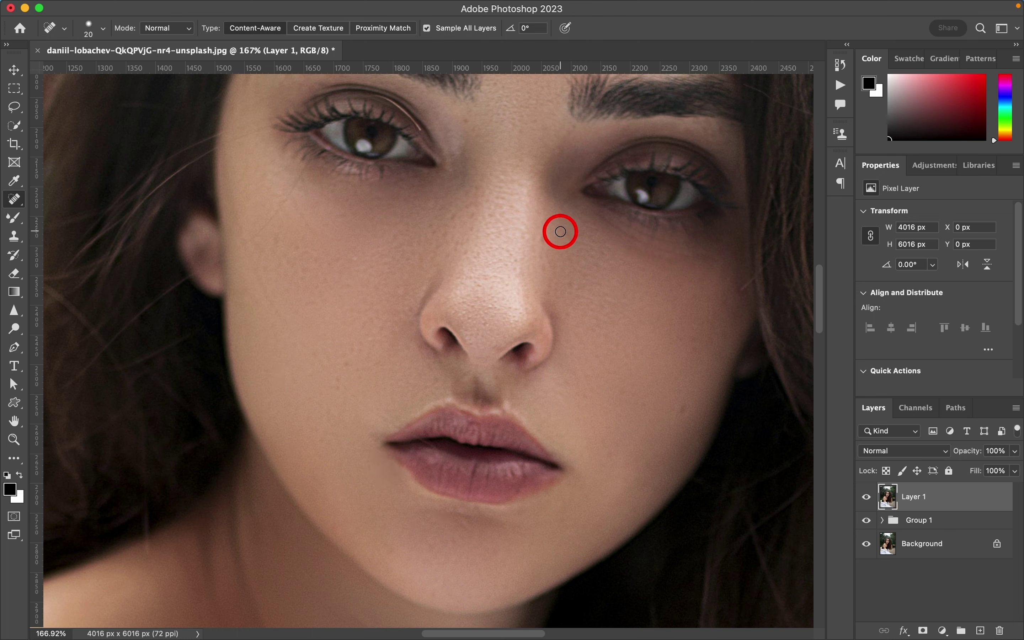
{"action": "left_click", "coordinate": [541, 235]}
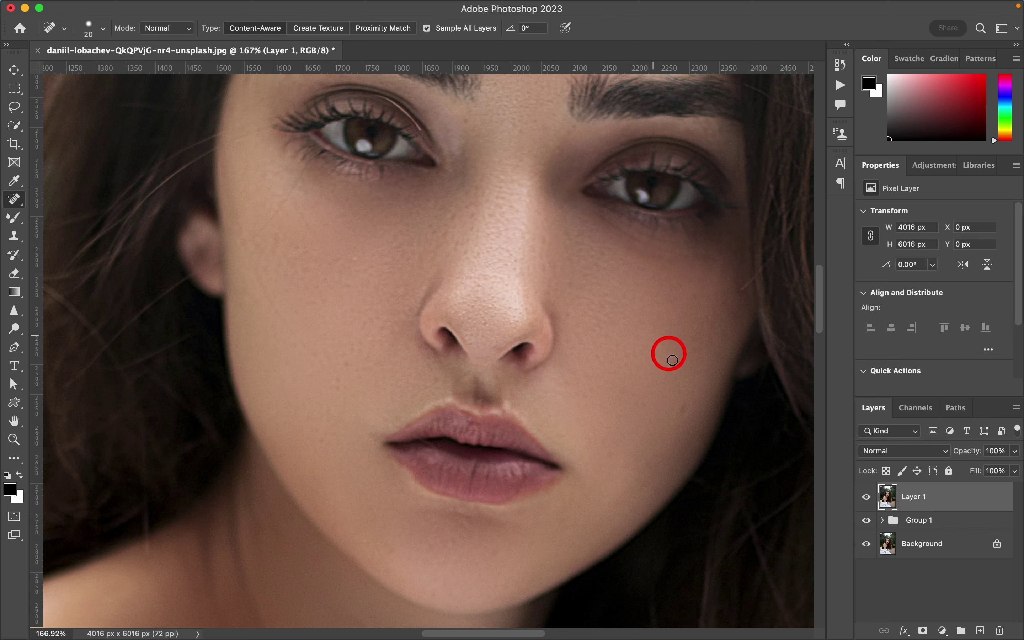
{"action": "scroll", "coordinate": [434, 336], "scroll_direction": "down", "scroll_amount": 5}
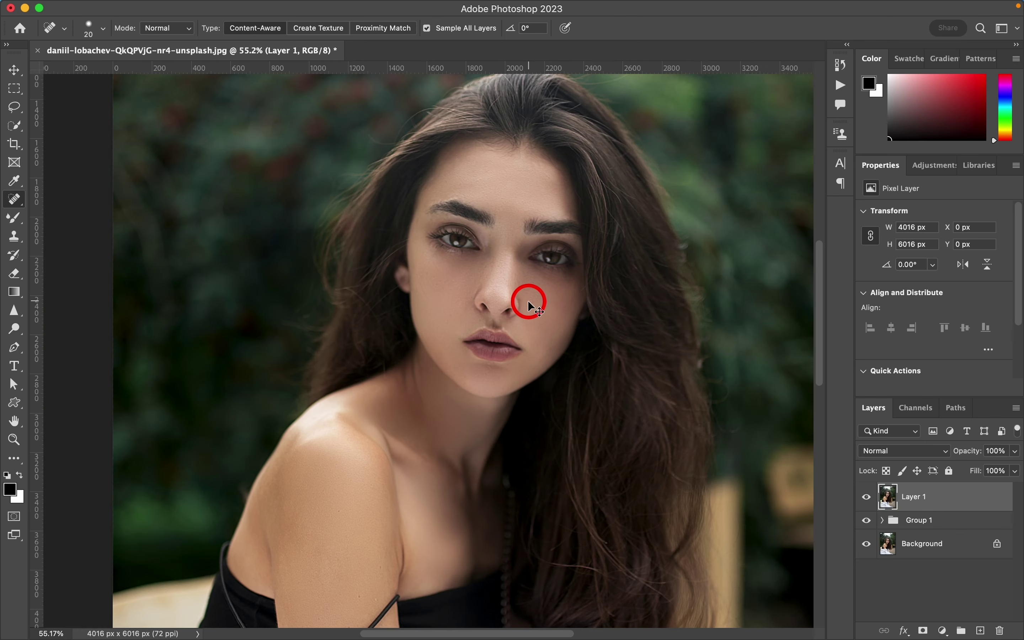
{"action": "scroll", "coordinate": [527, 297], "scroll_direction": "right", "scroll_amount": 2}
{"action": "scroll", "coordinate": [499, 298], "scroll_direction": "up", "scroll_amount": 1}
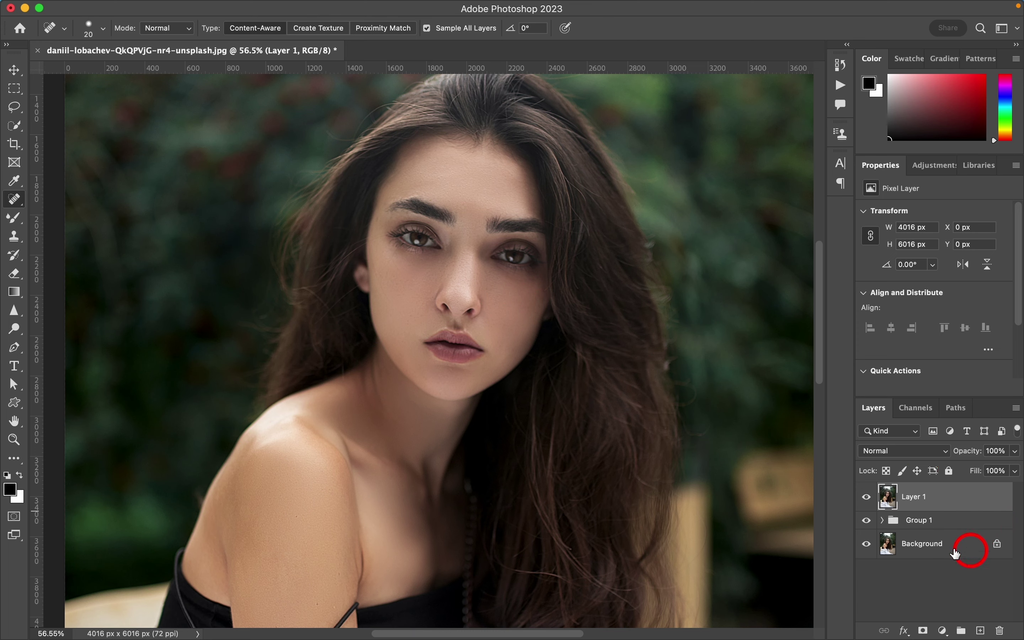
Drag Layer 1 into Group 1 above Hight, then collapse the group
{"action": "left_click", "coordinate": [882, 521]}
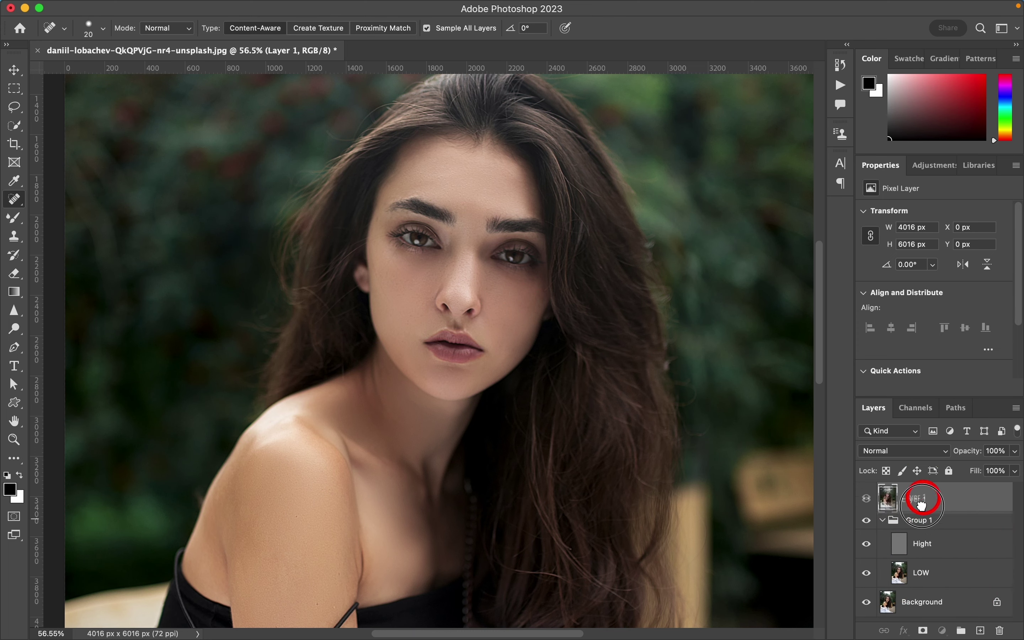
{"action": "left_click_drag", "start_coordinate": [924, 498], "coordinate": [920, 536]}
{"action": "left_click", "coordinate": [882, 491]}
{"action": "scroll", "coordinate": [636, 252], "scroll_direction": "up", "scroll_amount": 5}
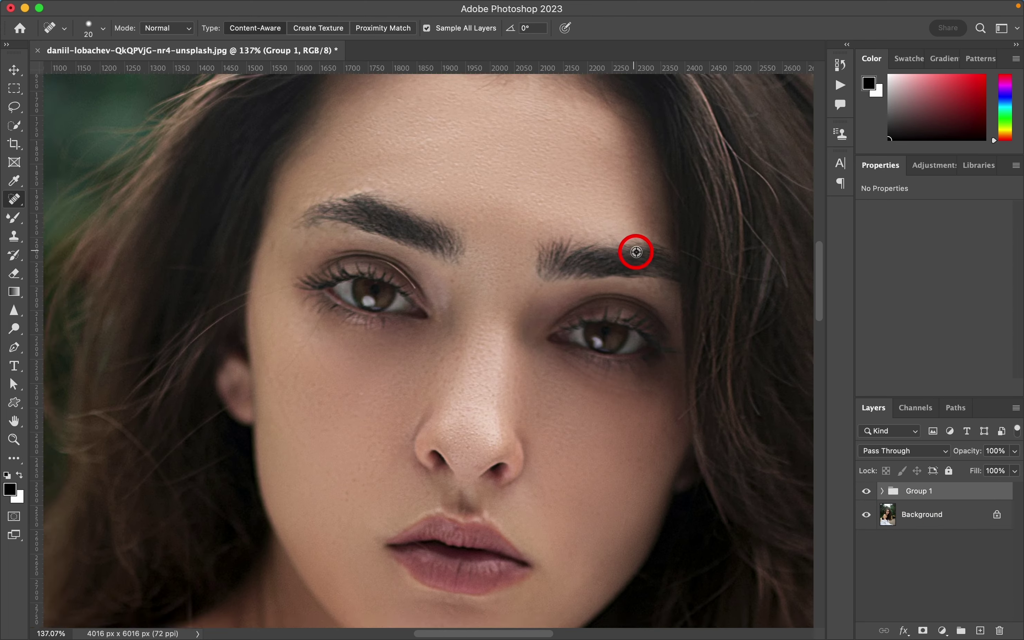
{"action": "scroll", "coordinate": [636, 252], "scroll_direction": "up", "scroll_amount": 1}
{"action": "scroll", "coordinate": [688, 390], "scroll_direction": "up", "scroll_amount": 1}
{"action": "scroll", "coordinate": [688, 389], "scroll_direction": "down", "scroll_amount": 2}
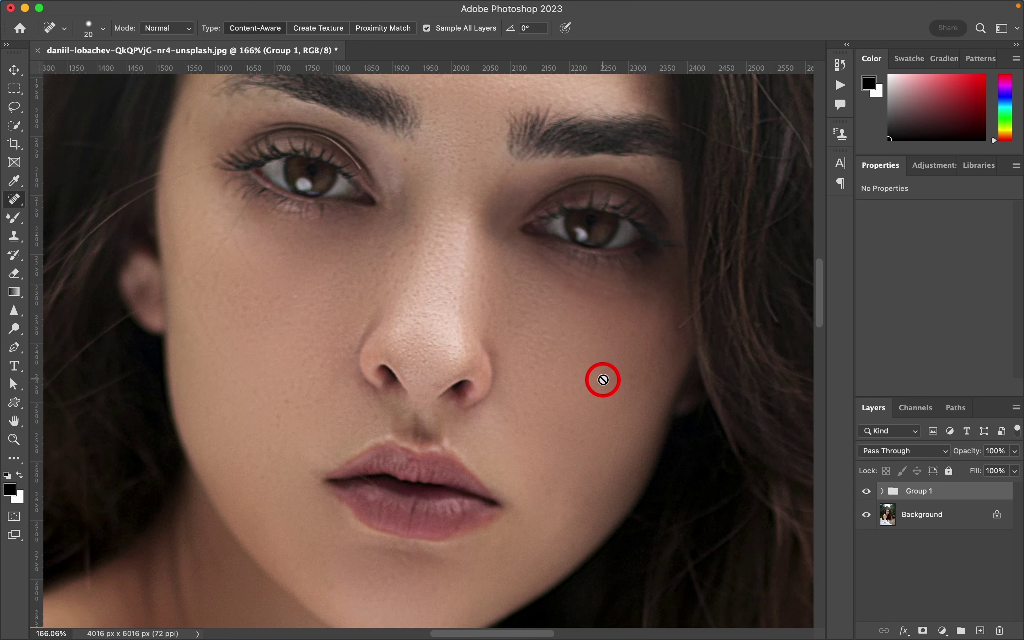
{"action": "scroll", "coordinate": [590, 422], "scroll_direction": "down", "scroll_amount": 1}
{"action": "scroll", "coordinate": [587, 415], "scroll_direction": "down", "scroll_amount": 1}
{"action": "scroll", "coordinate": [587, 415], "scroll_direction": "up", "scroll_amount": 2}
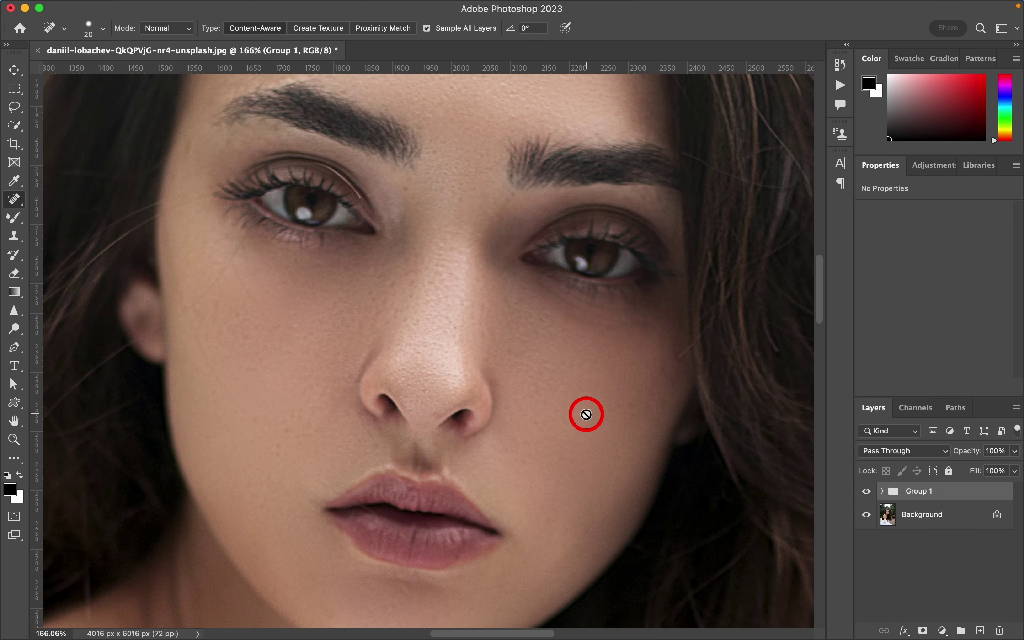
{"action": "scroll", "coordinate": [586, 415], "scroll_direction": "down", "scroll_amount": 1}
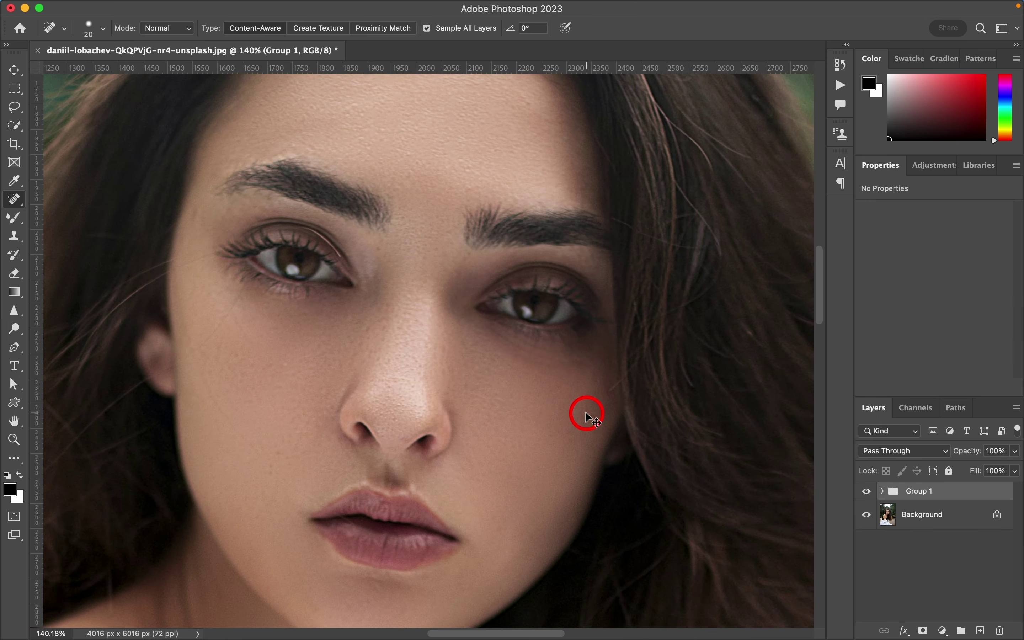
{"action": "scroll", "coordinate": [503, 393], "scroll_direction": "down", "scroll_amount": 1}
{"action": "scroll", "coordinate": [502, 394], "scroll_direction": "down", "scroll_amount": 1}
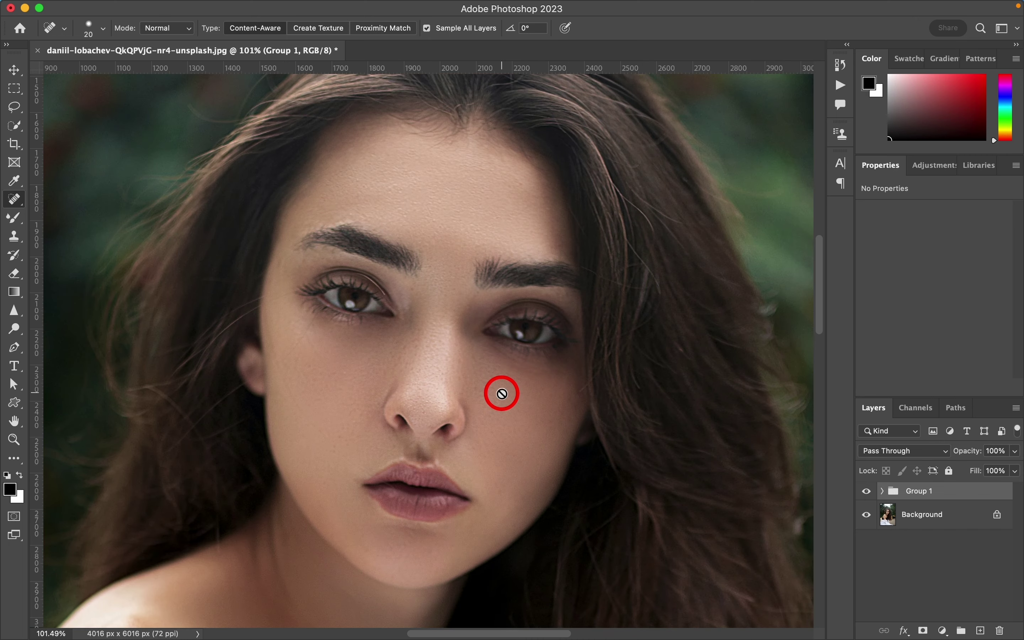